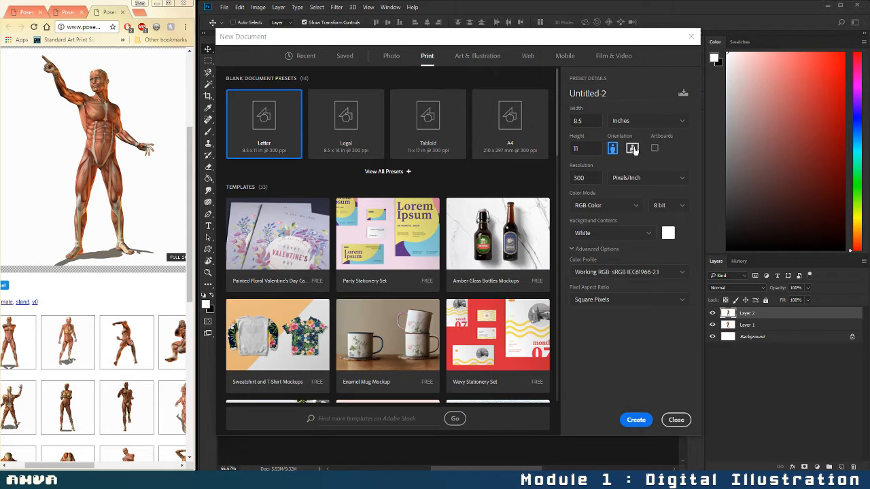
- Create a portrait Letter document, 8.5 x 11 inches at 300 pixels/inch, with the background colour d4d4d4
left_click(633, 150)
left_click(614, 149)
double_click(582, 178)
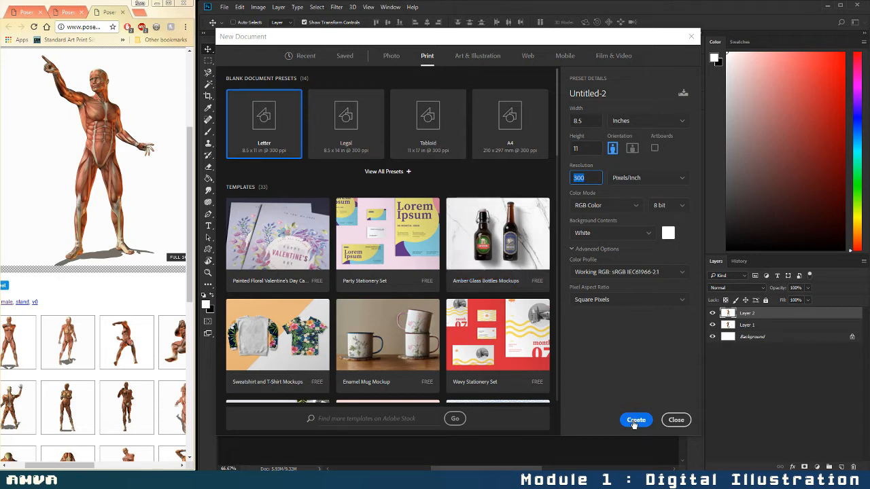
left_click(670, 234)
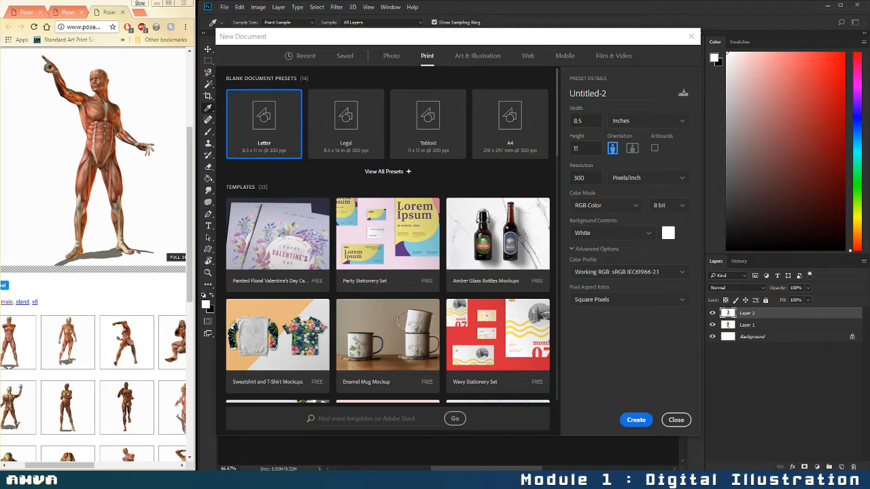
type("d4d4d4")
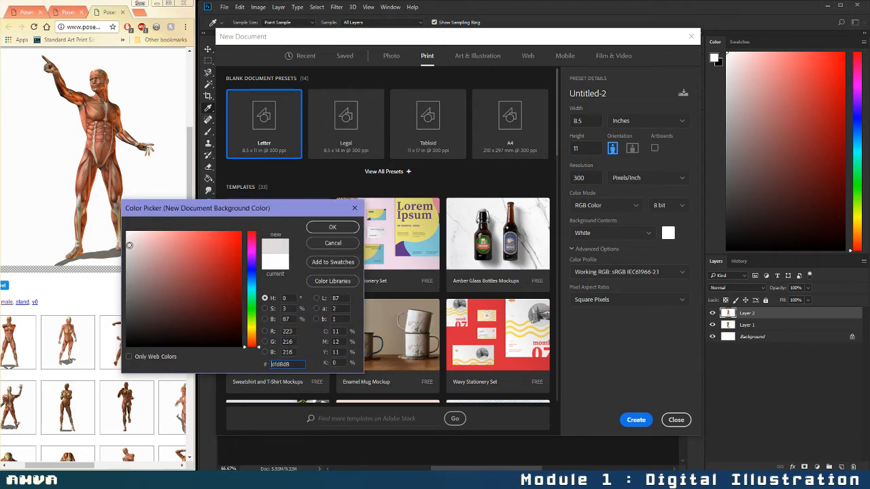
left_click(330, 228)
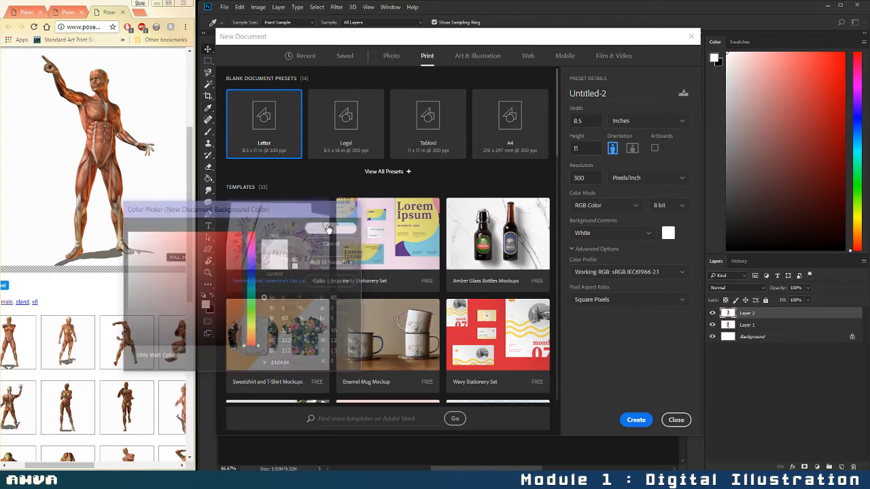
left_click(639, 421)
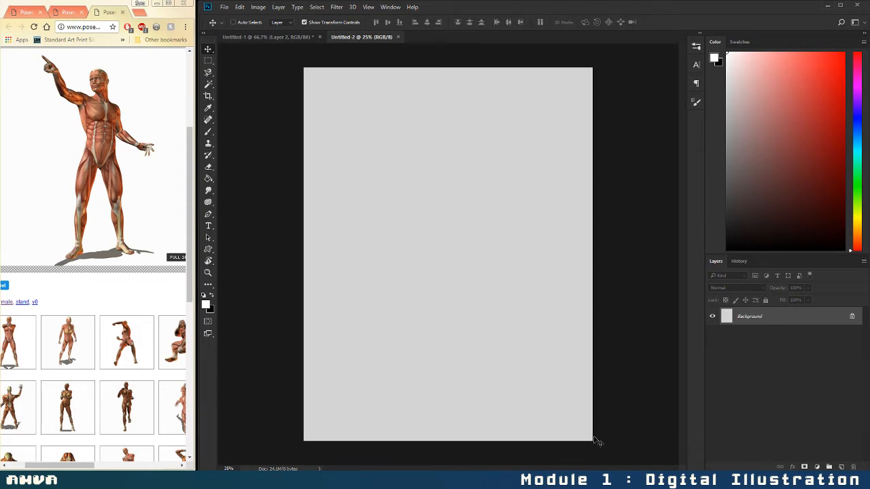
- Switch to the browser and look through the pose thumbnails on the Posemaniacs home page
left_click(169, 4)
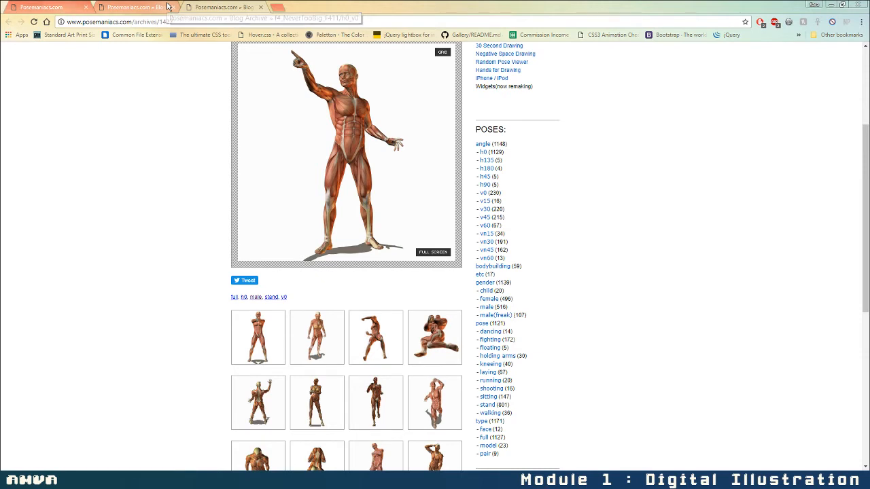
key("ctrl+Tab")
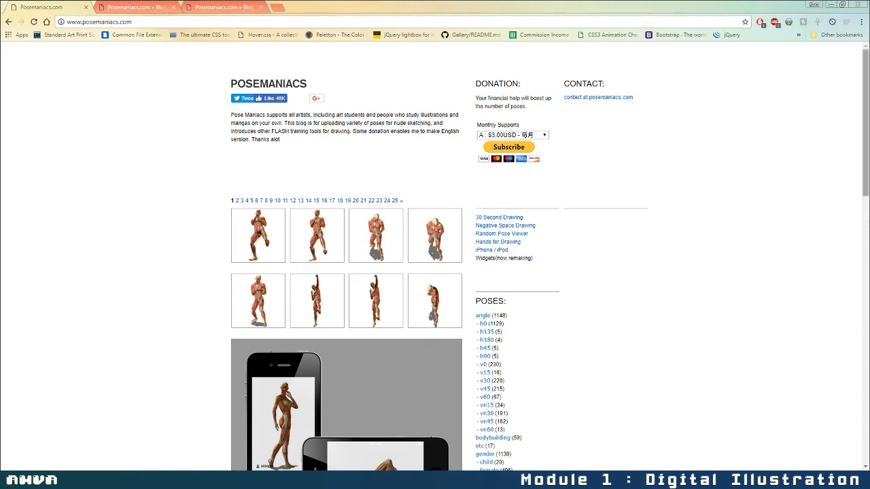
scroll(435, 272, "down", 3)
scroll(435, 272, "down", 5)
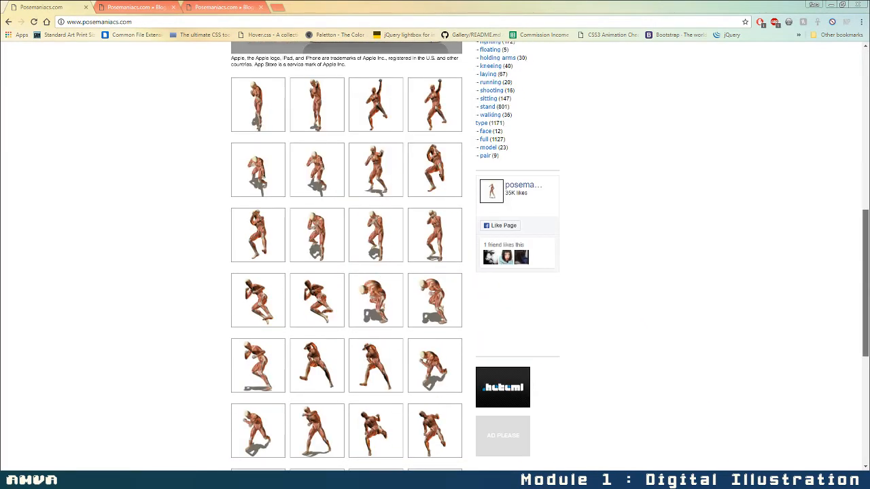
scroll(347, 258, "down", 5)
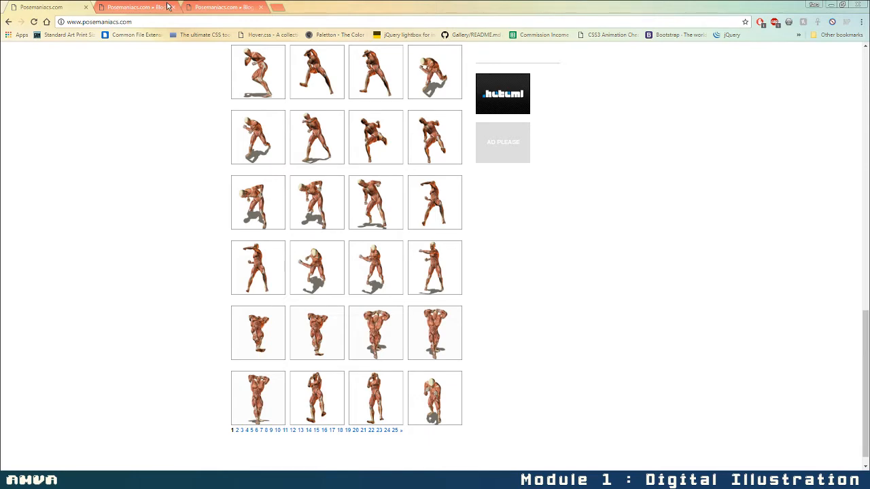
scroll(435, 251, "up", 4)
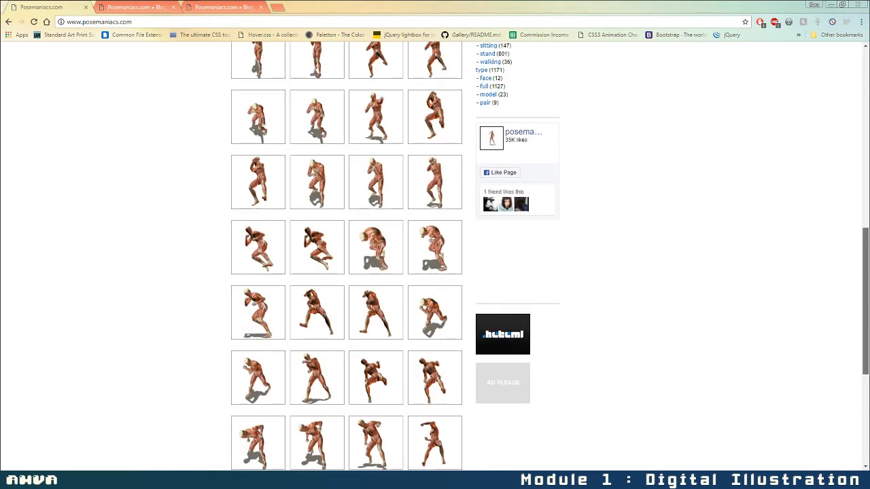
- Rotate the pointing male pose and the bodybuilding pose to examine them from other angles
left_click(168, 7)
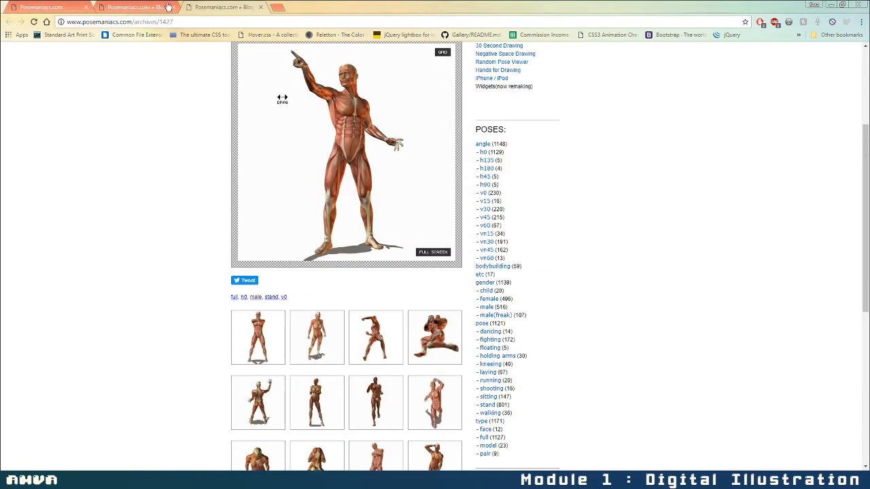
left_click_drag(383, 209, 352, 209)
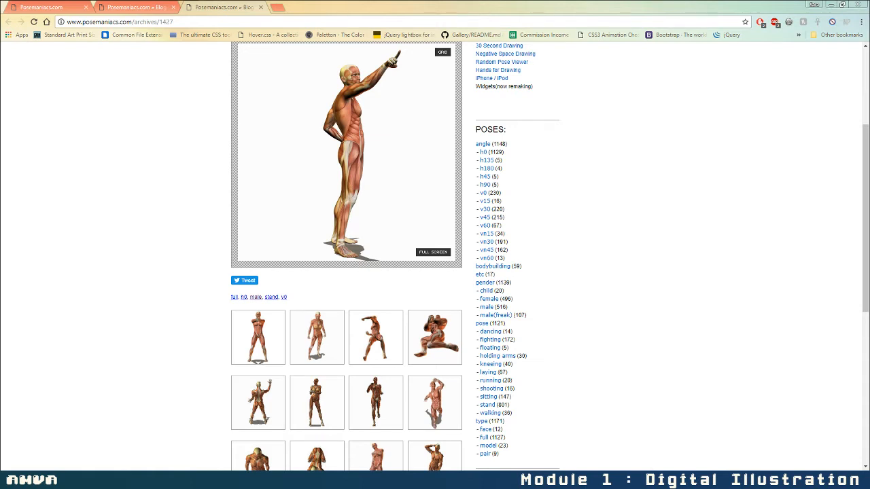
left_click(136, 7)
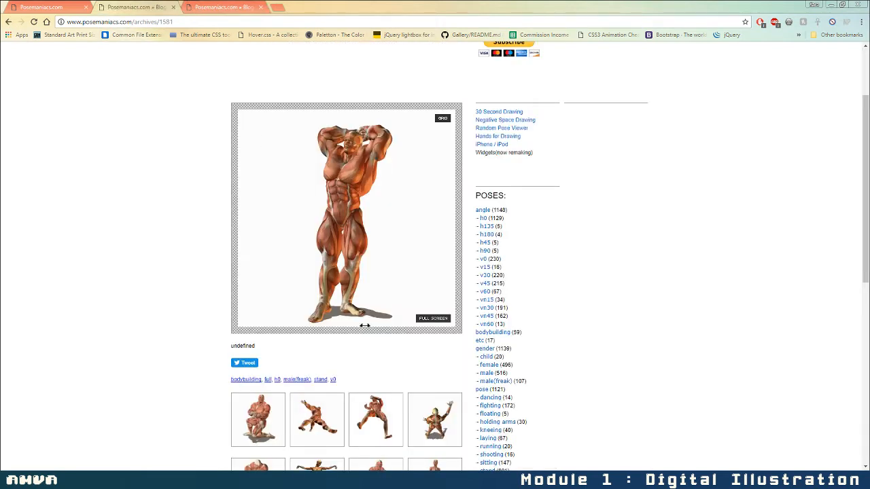
mouse_move(369, 272)
left_mouse_down()
mouse_move(379, 274)
mouse_move(365, 272)
mouse_move(369, 281)
left_mouse_up()
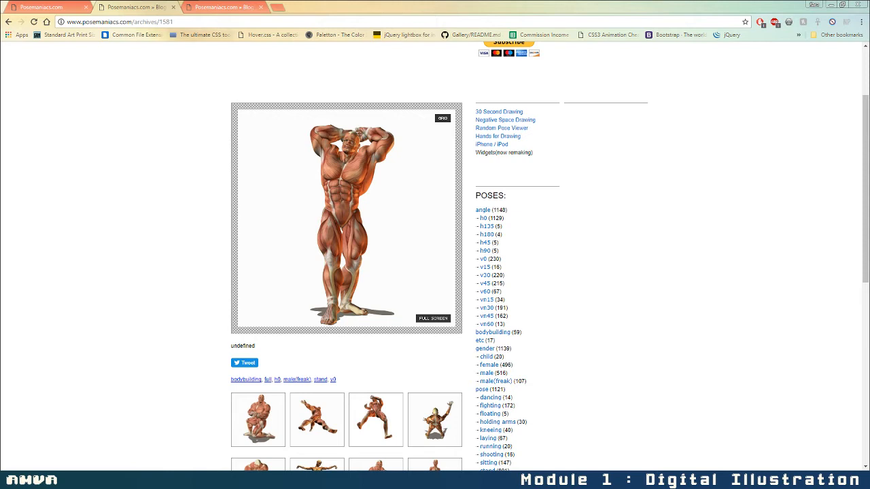
- Turn the pointing male pose to face front and show the whole figure beside the Photoshop canvas
left_click(216, 7)
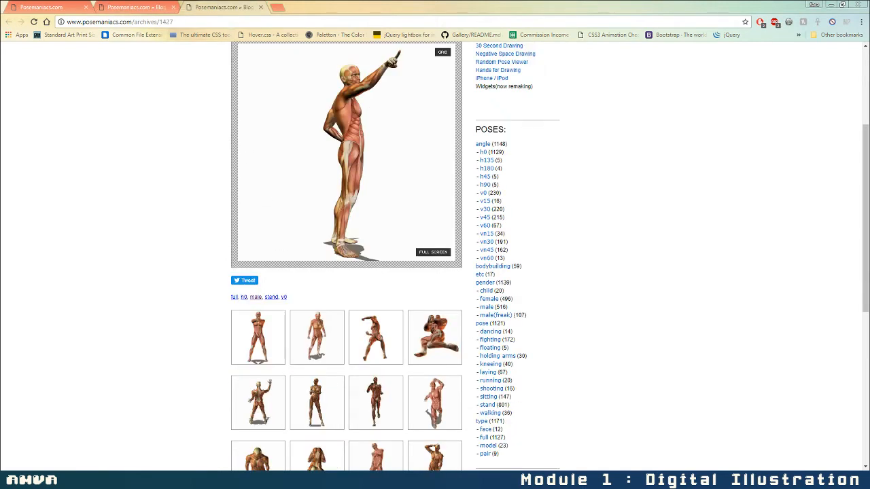
left_click_drag(365, 184, 407, 180)
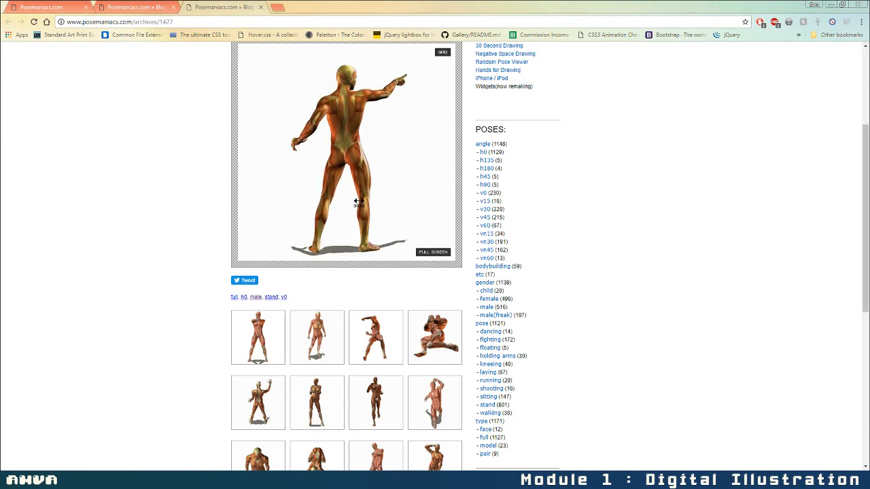
left_click_drag(358, 202, 435, 202)
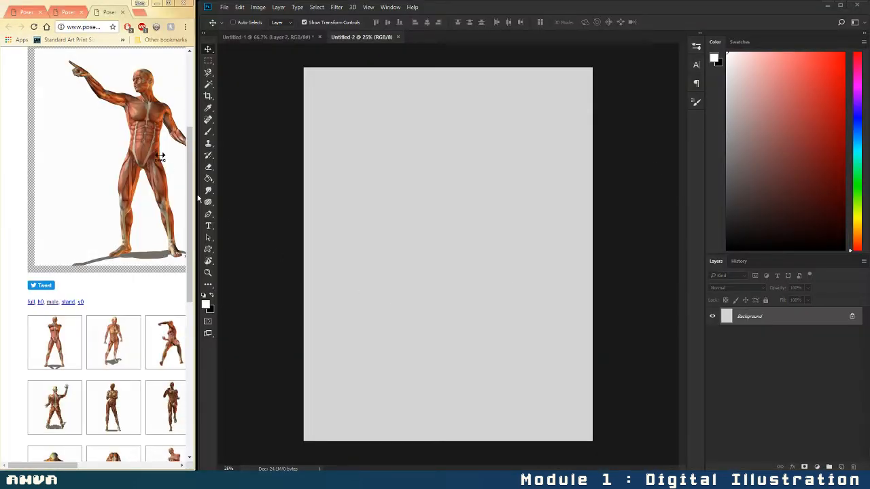
scroll(199, 198, "down", 5)
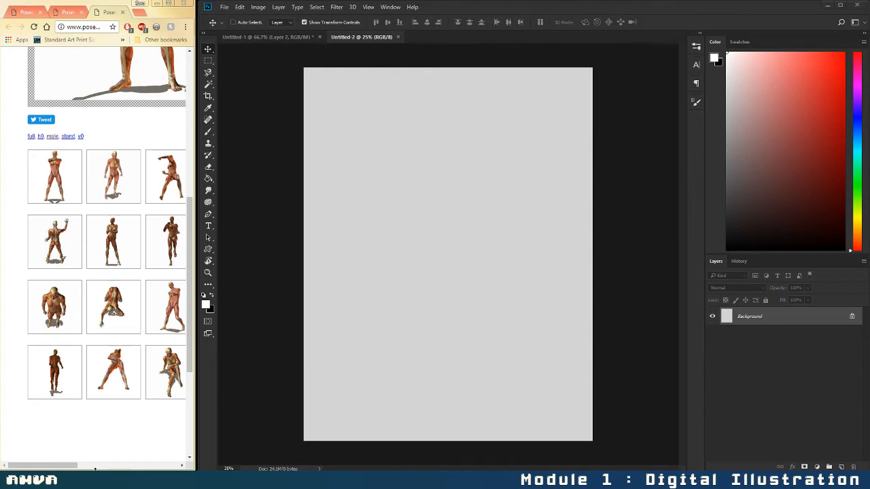
scroll(196, 288, "up", 3)
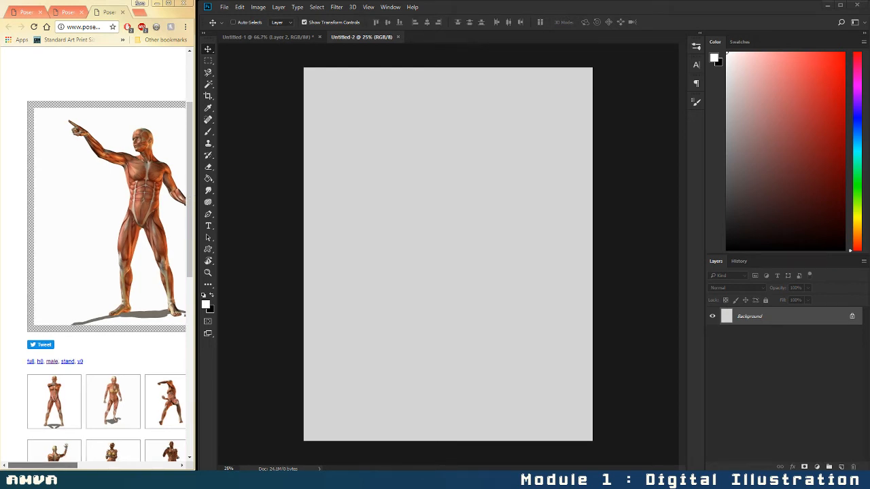
left_click_drag(65, 467, 83, 468)
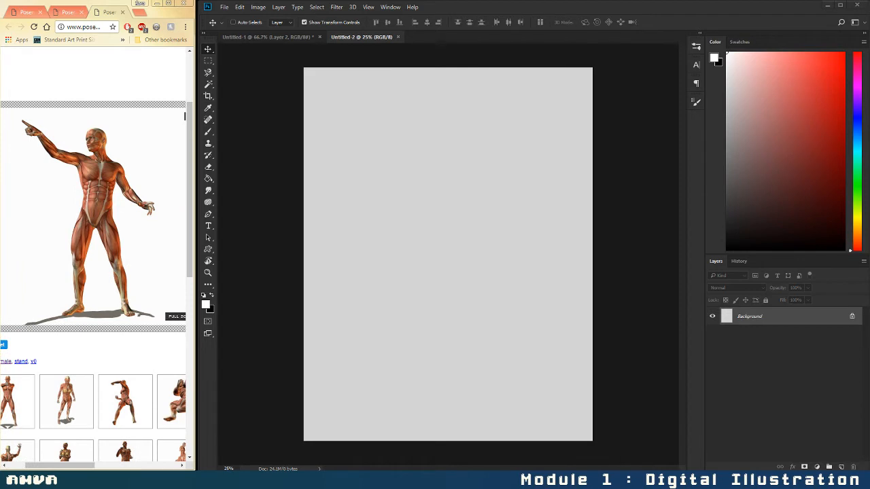
- Add a new layer above the background and activate the Brush Tool with a light salmon-red foreground colour
left_click(841, 467)
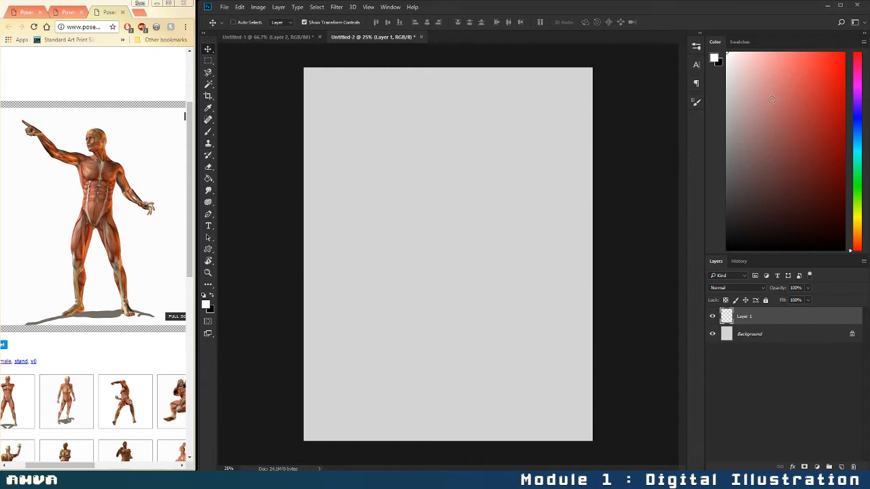
left_click(789, 70)
left_click(208, 131)
right_click(208, 131)
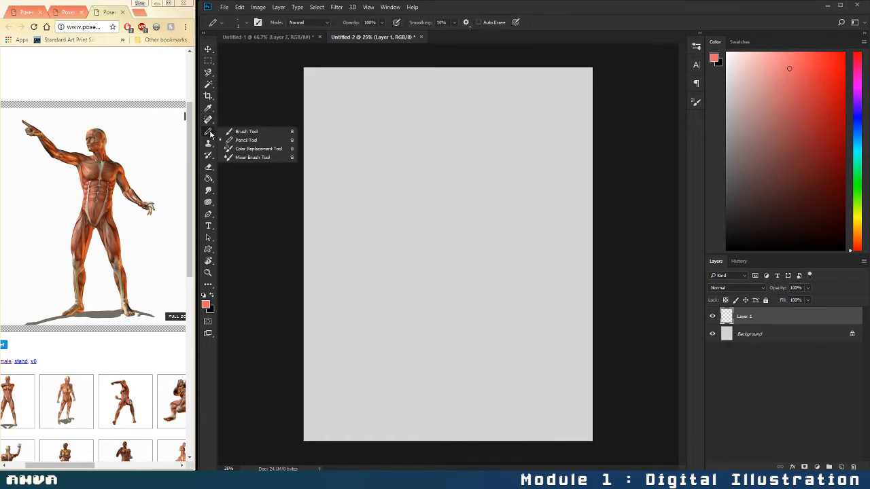
left_click(238, 131)
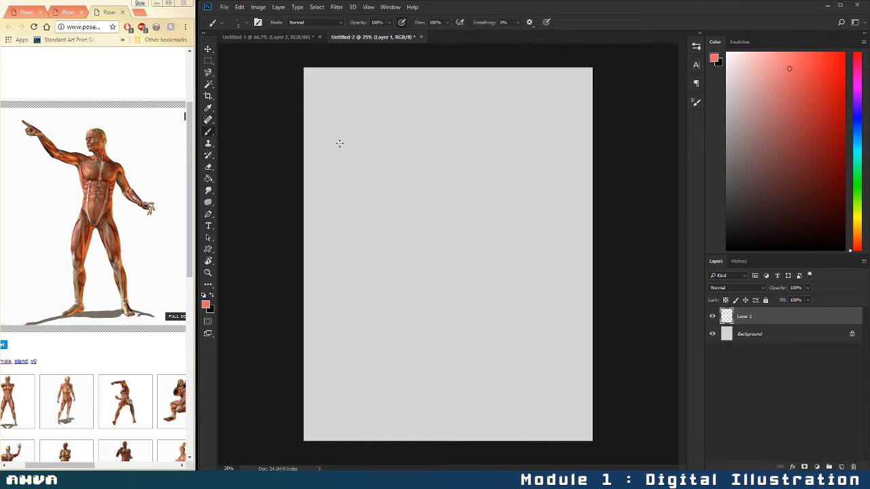
- Choose the Color Pencil - Hard preset for the brush
left_click(222, 24)
left_click_drag(303, 45, 299, 73)
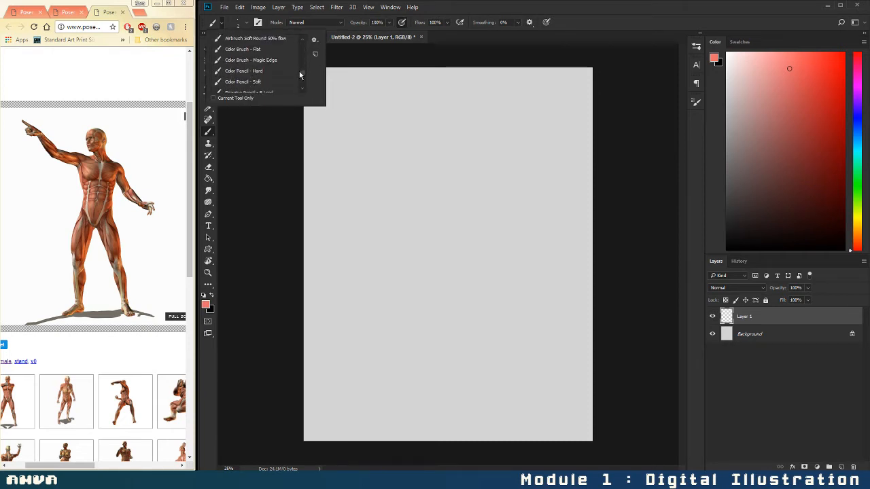
left_click(263, 73)
- Lower the brush's Shape Dynamics Minimum Diameter to its smallest value in the brush settings
left_click(696, 99)
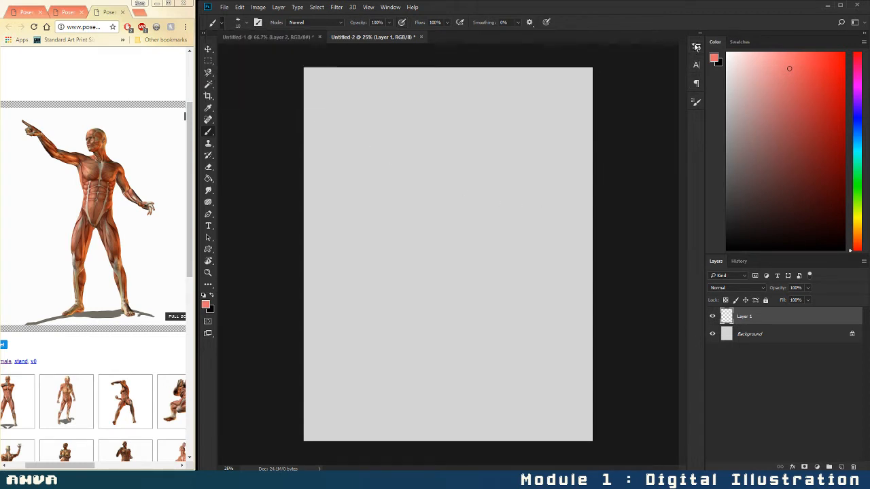
left_click(696, 99)
left_click(696, 103)
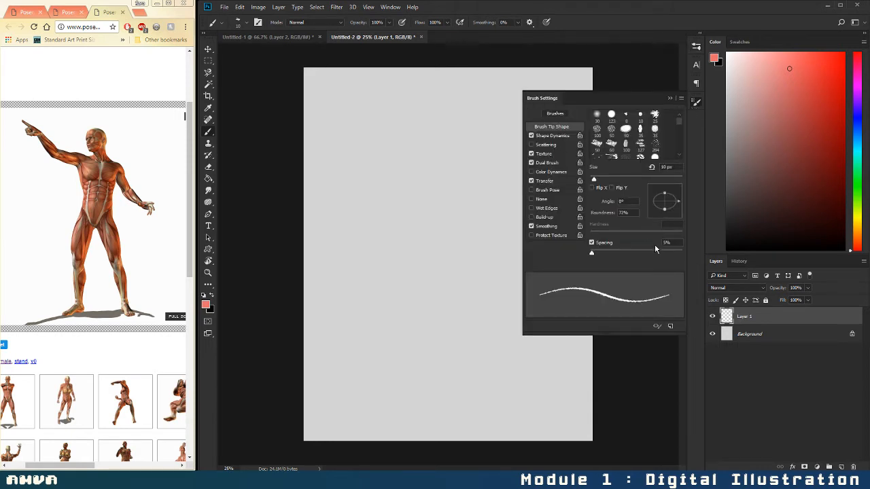
left_click(558, 137)
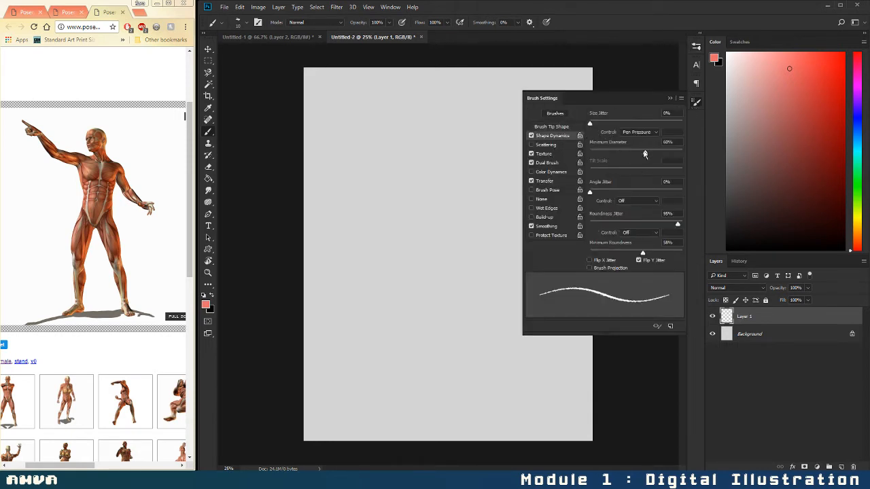
left_click_drag(645, 153, 579, 158)
left_click(671, 98)
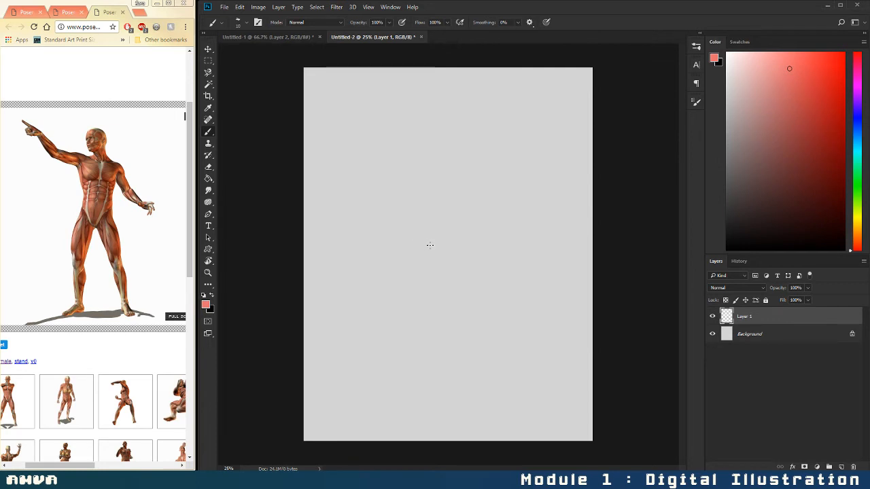
- Enlarge the brush tip by seven increments and try a long diagonal test stroke, then undo the stroke
key("bracketright")
key("bracketright")
key("bracketright")
key("bracketright")
key("bracketright")
key("bracketright")
key("bracketright")
mouse_move(422, 207)
left_mouse_down()
mouse_move(448, 220)
mouse_move(431, 261)
mouse_move(444, 300)
mouse_move(533, 305)
mouse_move(503, 421)
left_mouse_up()
key("ctrl+z")
- Rotate the reference pose slightly and sketch its S-shaped line of action with ovals for the head, torso and pelvis
left_click_drag(127, 221, 111, 229)
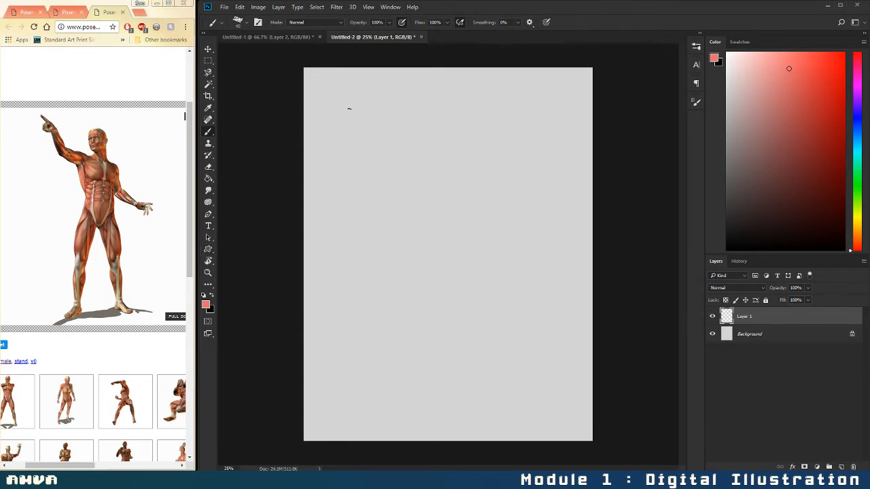
mouse_move(339, 105)
left_mouse_down()
mouse_move(346, 167)
mouse_move(530, 353)
mouse_move(538, 382)
left_mouse_up()
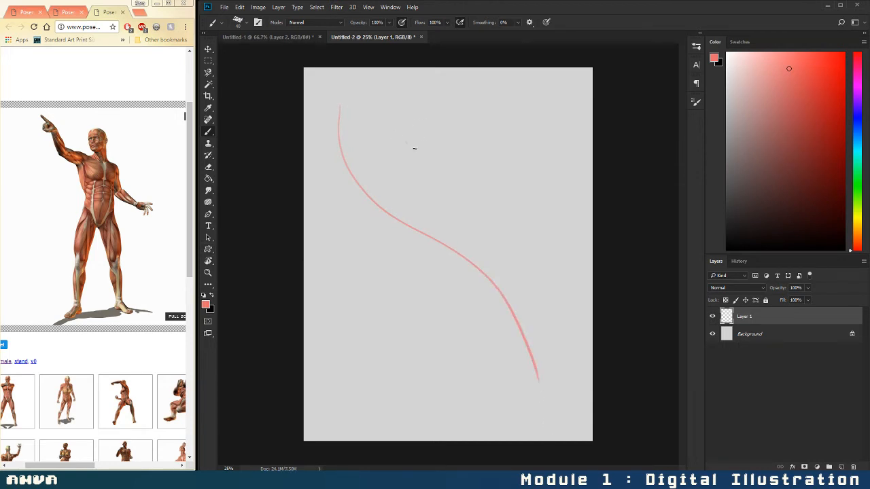
mouse_move(414, 147)
left_mouse_down()
mouse_move(406, 139)
mouse_move(421, 120)
left_mouse_up()
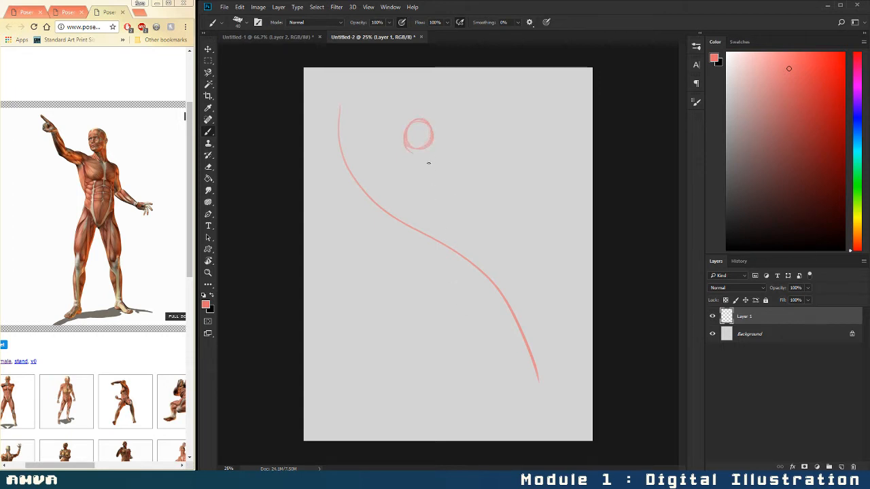
mouse_move(406, 194)
left_mouse_down()
mouse_move(437, 231)
mouse_move(414, 157)
mouse_move(443, 193)
mouse_move(416, 216)
mouse_move(427, 170)
mouse_move(445, 221)
mouse_move(406, 181)
mouse_move(431, 229)
mouse_move(424, 234)
mouse_move(437, 245)
mouse_move(413, 263)
mouse_move(405, 237)
mouse_move(428, 227)
mouse_move(430, 244)
mouse_move(409, 243)
mouse_move(428, 270)
left_mouse_up()
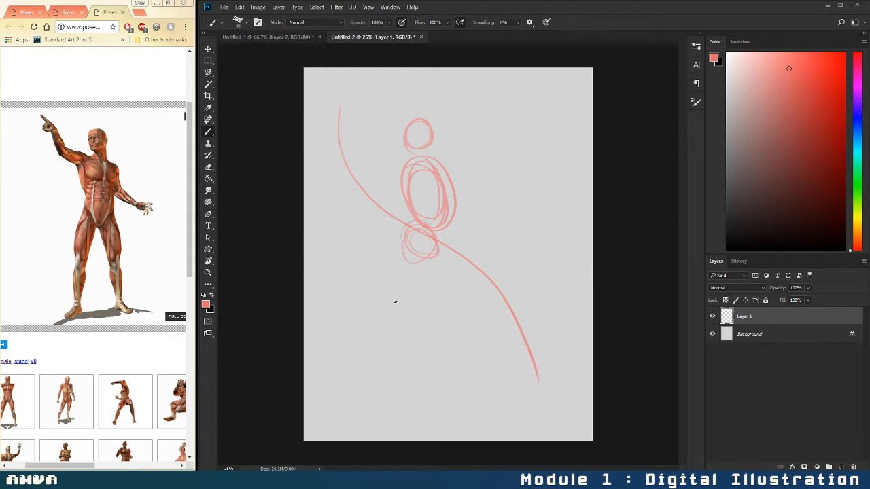
- Sketch the figure's two spread legs below the pelvis, with curved thighs, lower legs and rough feet
left_click_drag(406, 233, 386, 307)
mouse_move(401, 250)
left_mouse_down()
mouse_move(386, 302)
mouse_move(418, 369)
mouse_move(409, 411)
mouse_move(391, 431)
left_mouse_up()
left_click_drag(411, 412, 400, 422)
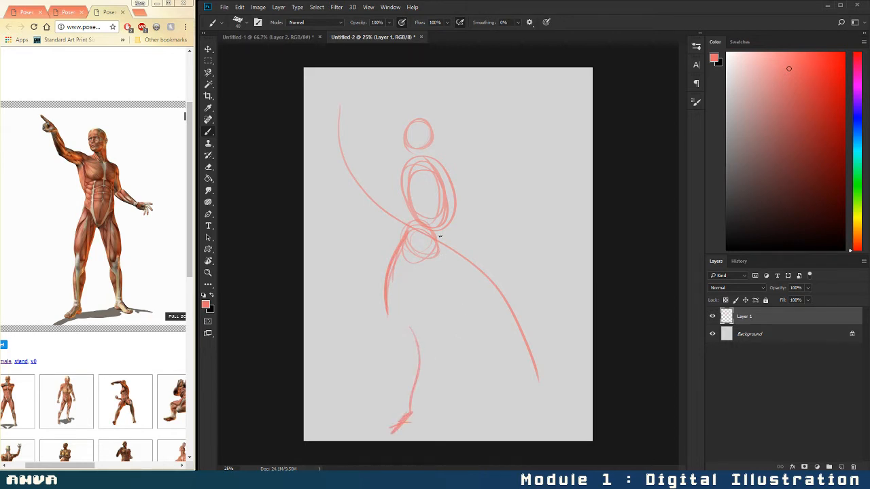
left_click_drag(446, 246, 465, 310)
left_click_drag(452, 274, 457, 293)
mouse_move(450, 333)
left_mouse_down()
mouse_move(463, 393)
mouse_move(492, 417)
mouse_move(476, 409)
mouse_move(483, 418)
left_mouse_up()
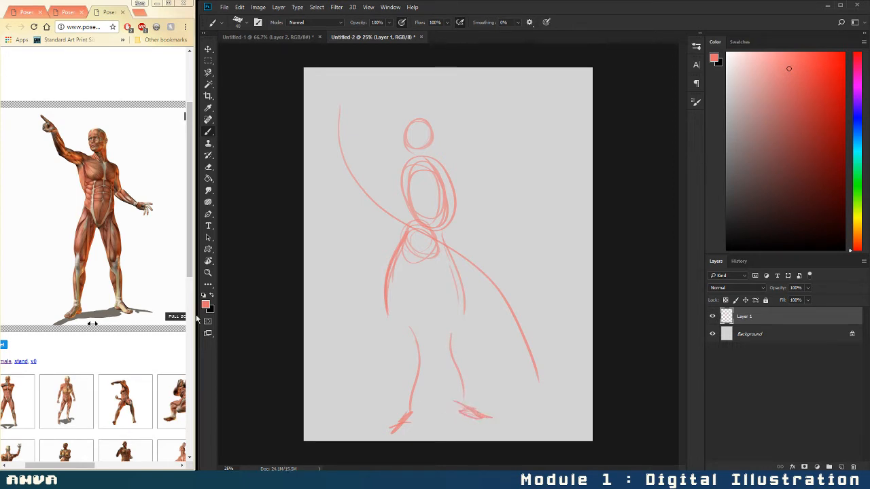
left_click_drag(454, 410, 481, 422)
- Sketch the figure's raised, pointing right arm and the bent, outstretched left arm with rough hands
mouse_move(384, 144)
left_mouse_down()
mouse_move(408, 155)
mouse_move(362, 169)
mouse_move(387, 165)
mouse_move(322, 105)
mouse_move(335, 110)
left_mouse_up()
mouse_move(411, 159)
left_mouse_down()
mouse_move(382, 158)
mouse_move(389, 178)
mouse_move(348, 177)
left_mouse_up()
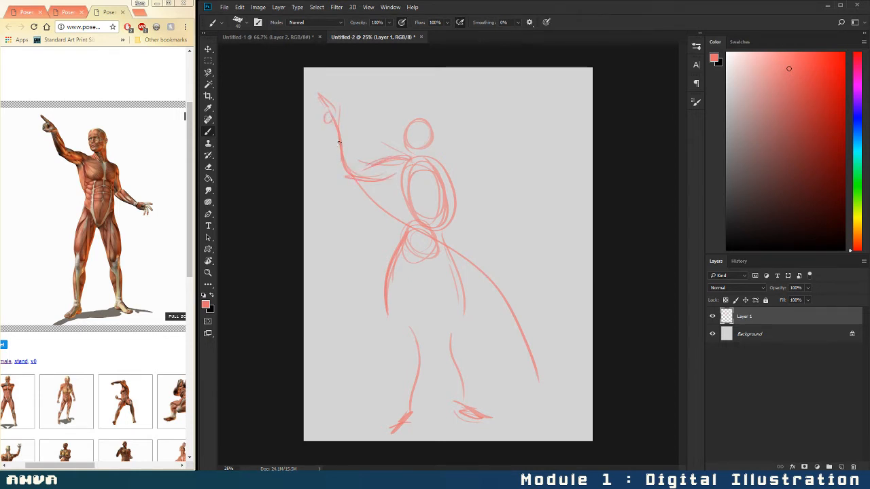
mouse_move(338, 142)
left_mouse_down()
mouse_move(345, 175)
mouse_move(369, 167)
left_mouse_up()
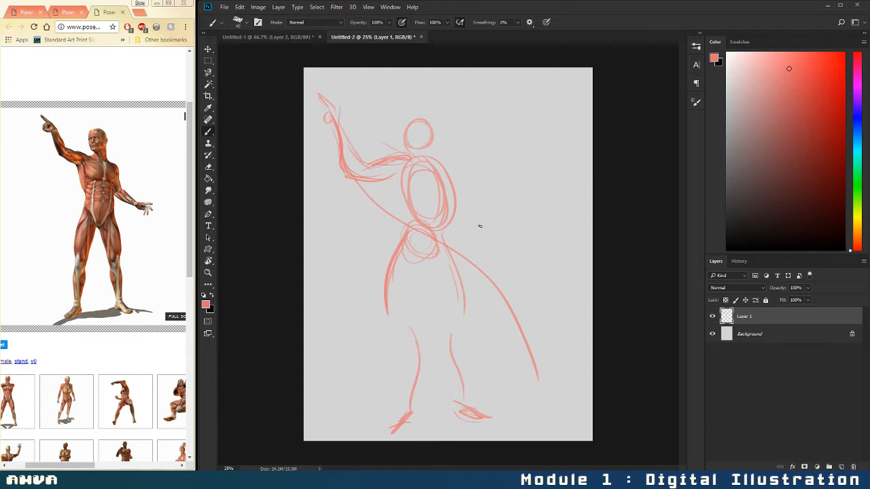
mouse_move(433, 166)
left_mouse_down()
mouse_move(461, 182)
mouse_move(478, 219)
mouse_move(468, 231)
mouse_move(521, 200)
mouse_move(460, 223)
mouse_move(534, 207)
mouse_move(515, 211)
mouse_move(530, 219)
left_mouse_up()
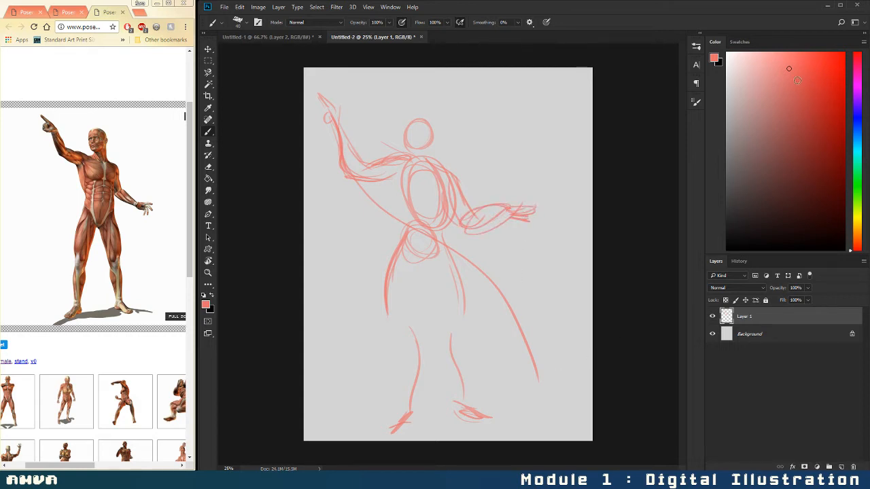
- Choose a slightly darker red and build up the head, neck, round shoulders and both sides of the torso
left_click_drag(789, 68, 799, 91)
mouse_move(416, 112)
left_mouse_down()
mouse_move(409, 140)
mouse_move(434, 130)
mouse_move(402, 140)
mouse_move(424, 144)
mouse_move(410, 110)
mouse_move(435, 113)
mouse_move(416, 119)
mouse_move(433, 133)
left_mouse_up()
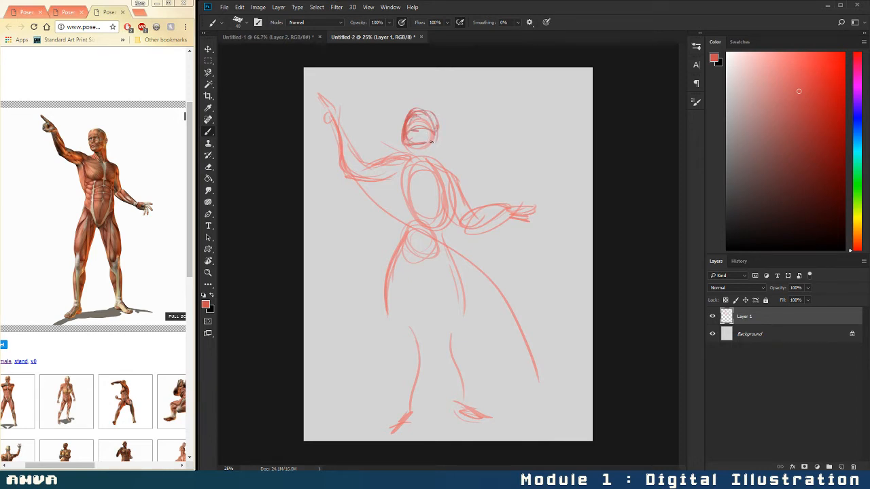
mouse_move(438, 162)
left_mouse_down()
mouse_move(431, 144)
mouse_move(413, 161)
mouse_move(380, 165)
mouse_move(409, 177)
mouse_move(461, 174)
mouse_move(440, 160)
mouse_move(403, 213)
left_mouse_up()
left_click_drag(393, 174, 403, 221)
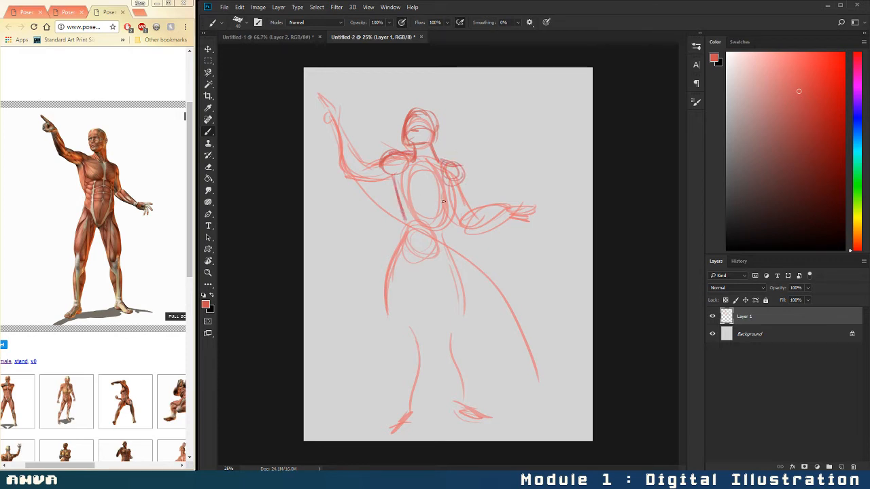
left_click_drag(454, 178, 446, 247)
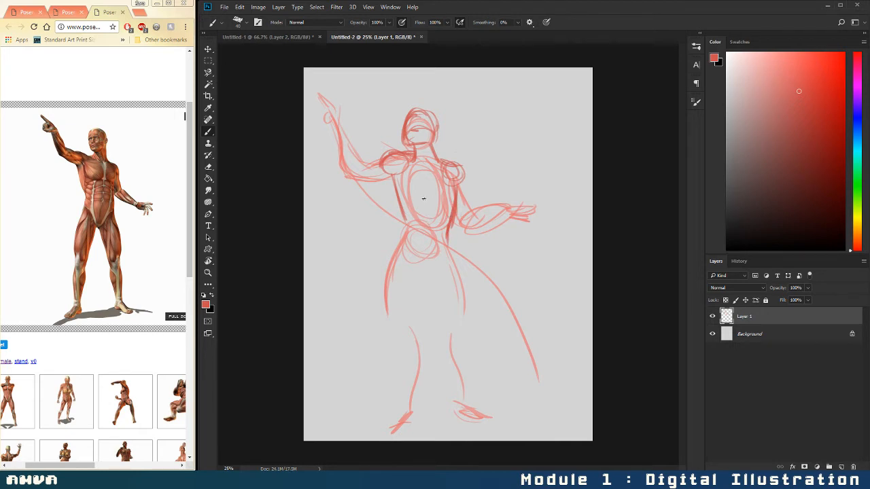
- Sketch the lower ribcage ellipse, the shoulder line, a boxy pelvis and a curved centre line down the torso
mouse_move(450, 213)
left_mouse_down()
mouse_move(406, 226)
mouse_move(446, 223)
mouse_move(409, 211)
left_mouse_up()
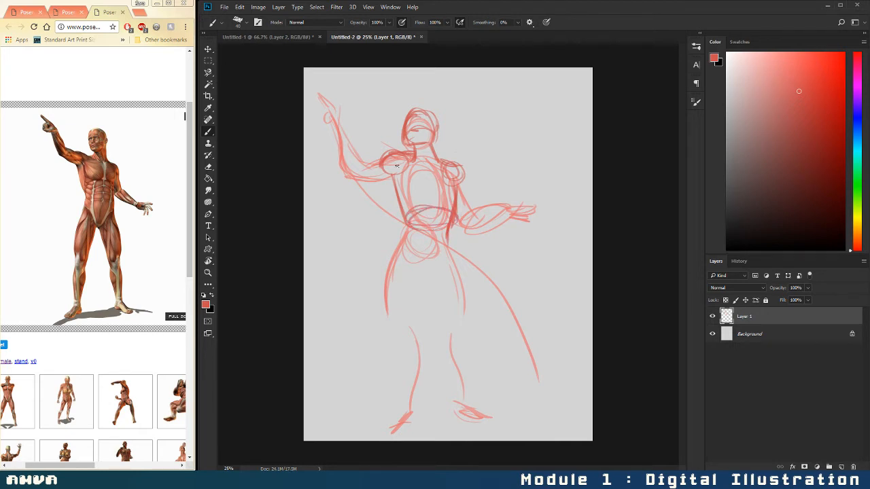
mouse_move(449, 160)
left_mouse_down()
mouse_move(386, 179)
mouse_move(459, 160)
left_mouse_up()
left_click_drag(460, 180, 456, 206)
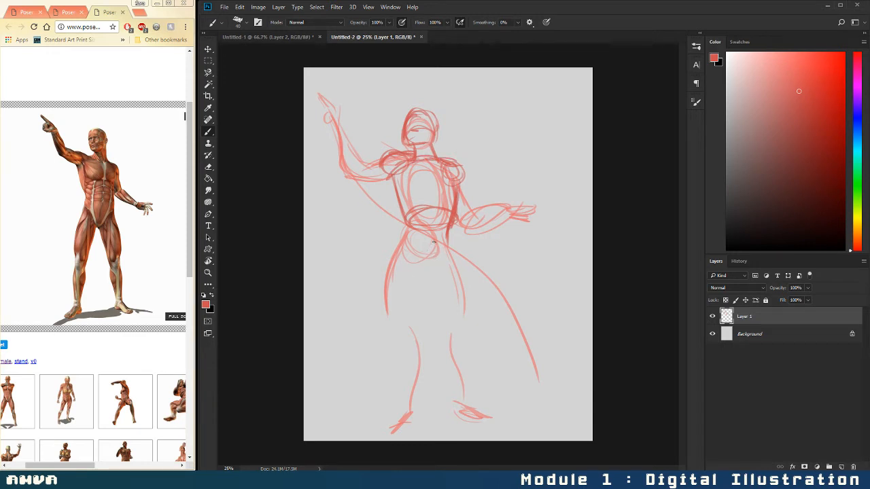
mouse_move(443, 232)
left_mouse_down()
mouse_move(403, 236)
mouse_move(447, 232)
mouse_move(413, 265)
mouse_move(450, 255)
mouse_move(447, 245)
mouse_move(422, 267)
left_mouse_up()
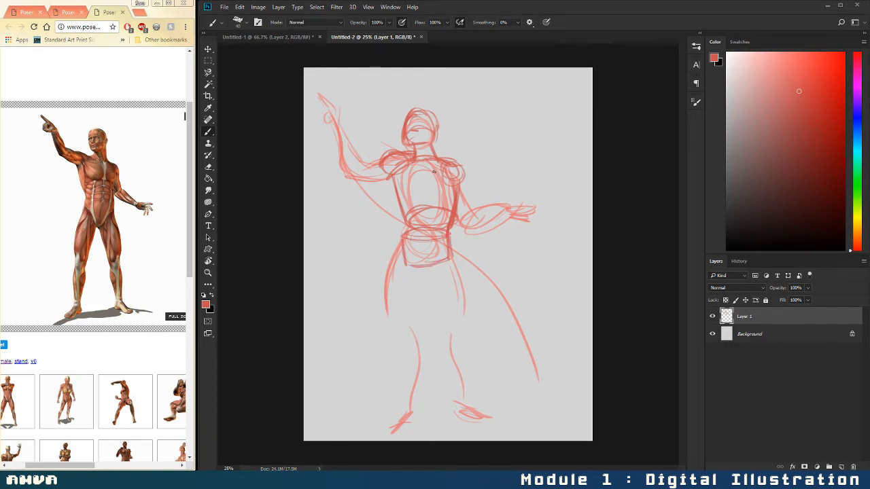
mouse_move(436, 171)
left_mouse_down()
mouse_move(427, 258)
mouse_move(433, 234)
mouse_move(446, 257)
left_mouse_up()
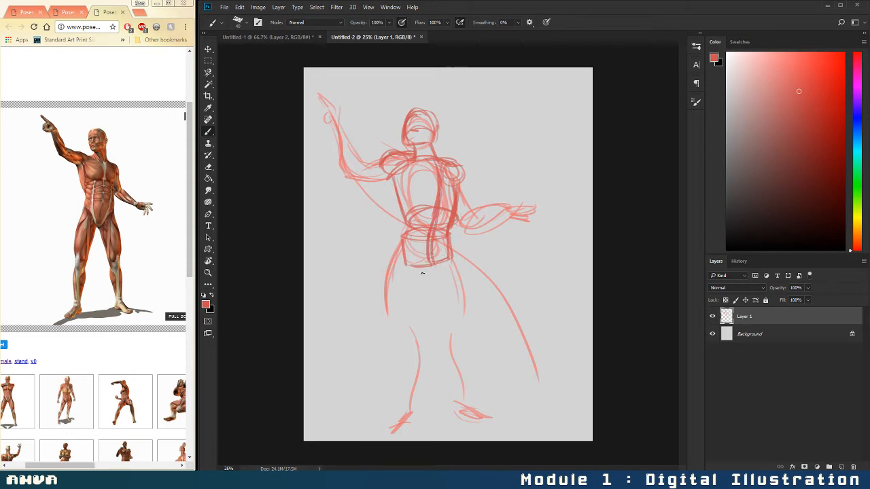
- Block in both thighs with curved inner and outer contours and mark the knees
left_click_drag(422, 273, 417, 344)
mouse_move(401, 335)
left_mouse_down()
mouse_move(413, 342)
mouse_move(460, 337)
left_mouse_up()
mouse_move(401, 239)
left_mouse_down()
mouse_move(390, 292)
mouse_move(395, 348)
left_mouse_up()
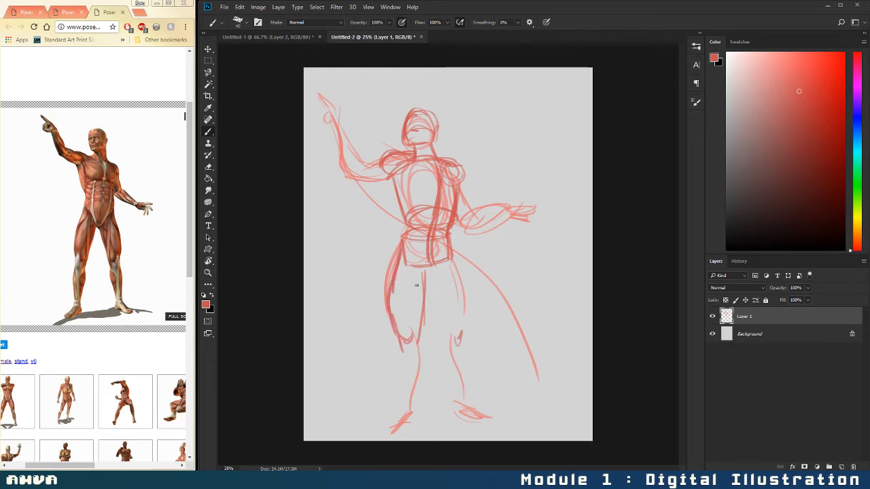
left_click_drag(424, 257, 421, 332)
left_click_drag(433, 268, 443, 348)
mouse_move(454, 257)
left_mouse_down()
mouse_move(464, 286)
mouse_move(464, 333)
left_mouse_up()
left_click_drag(464, 310, 455, 356)
- Sketch both lower legs with round ankle joints and reinforce the knee, inner thigh and groin lines
mouse_move(465, 310)
left_mouse_down()
mouse_move(422, 354)
mouse_move(401, 348)
mouse_move(418, 340)
mouse_move(410, 412)
left_mouse_up()
left_click_drag(401, 348, 408, 409)
left_click_drag(460, 389, 466, 401)
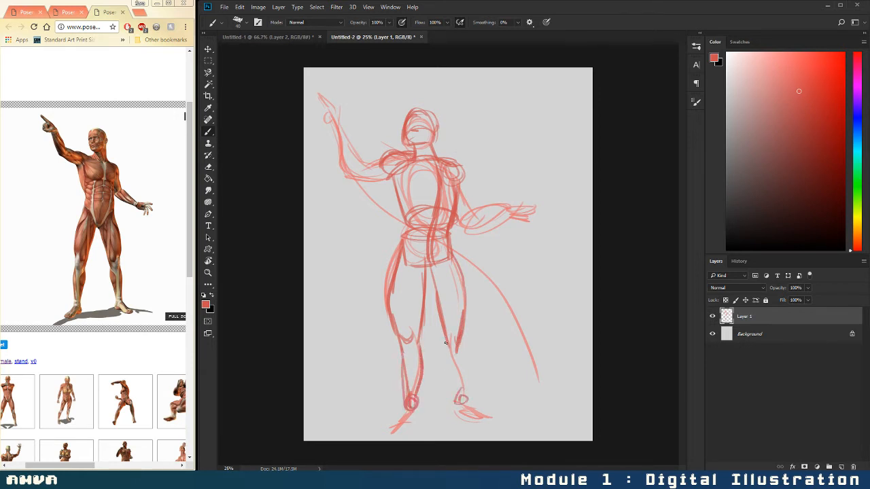
left_click_drag(445, 343, 454, 402)
left_click_drag(460, 342, 464, 400)
left_click_drag(412, 320, 416, 325)
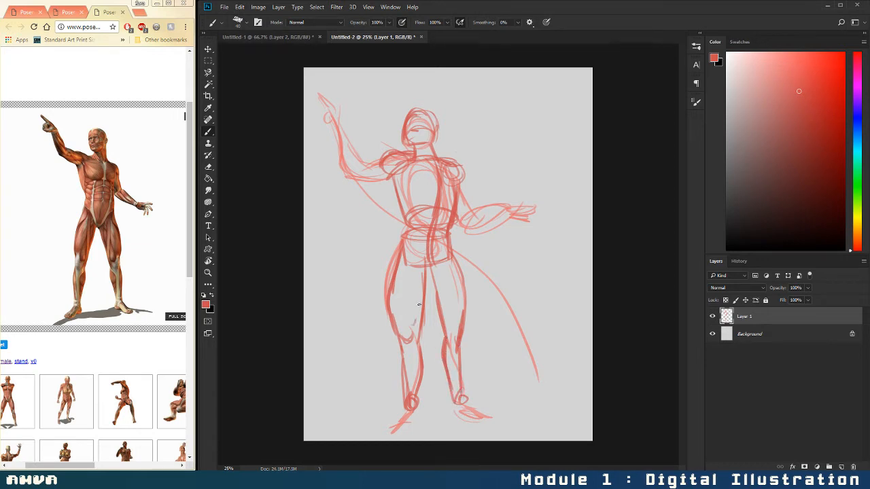
mouse_move(424, 272)
left_mouse_down()
mouse_move(416, 319)
mouse_move(426, 272)
left_mouse_up()
mouse_move(443, 228)
left_mouse_down()
mouse_move(431, 271)
mouse_move(428, 260)
left_mouse_up()
- Pick a darker red and move the sketch layer slightly up and to the right on the canvas
mouse_move(802, 121)
left_mouse_down()
mouse_move(804, 111)
mouse_move(801, 119)
left_mouse_up()
key("v")
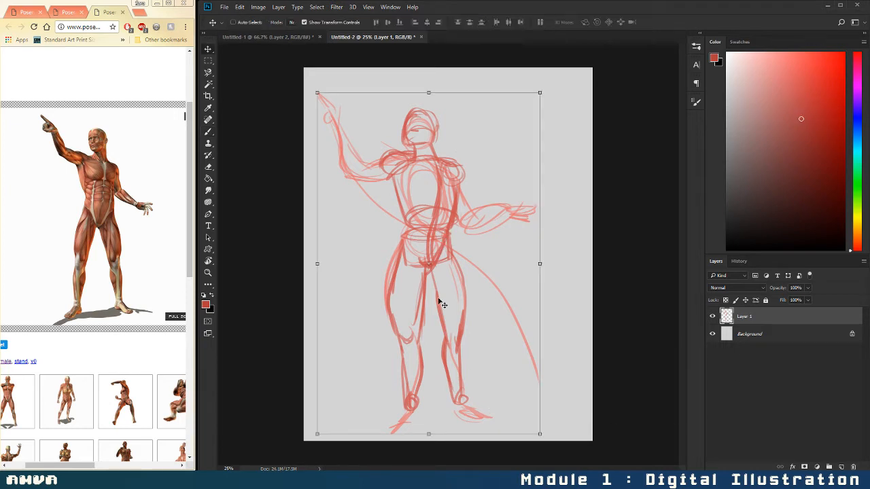
mouse_move(446, 250)
left_mouse_down()
mouse_move(459, 219)
mouse_move(470, 236)
left_mouse_up()
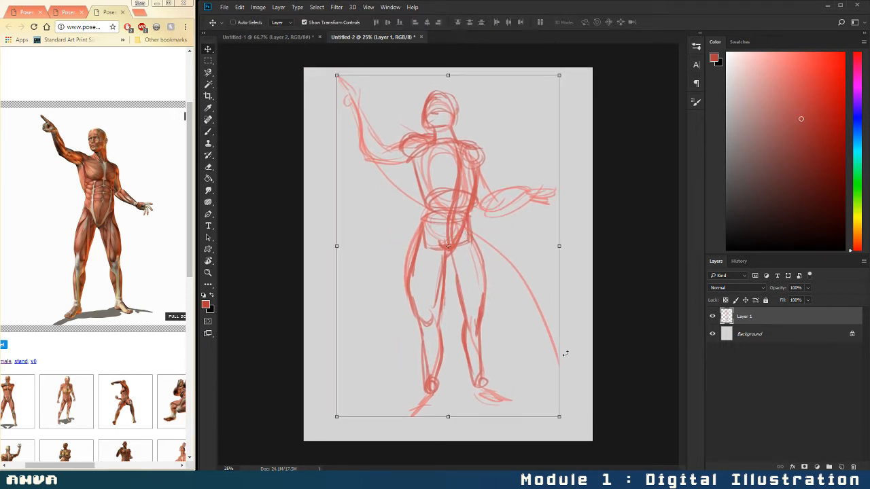
- Redraw the figure's right leg with the brush, shifting the lower leg and ankle slightly outward
key("b")
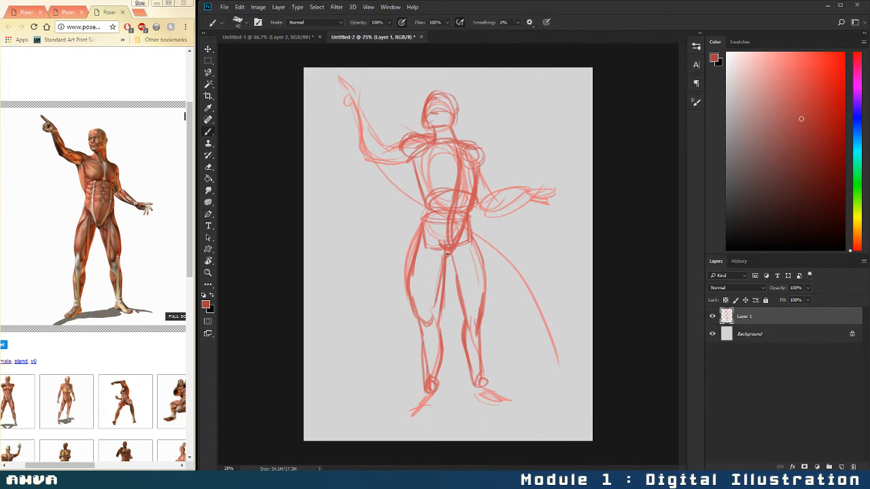
left_click_drag(445, 250, 440, 312)
left_click_drag(447, 268, 431, 325)
mouse_move(422, 231)
left_mouse_down()
mouse_move(412, 288)
mouse_move(419, 367)
left_mouse_up()
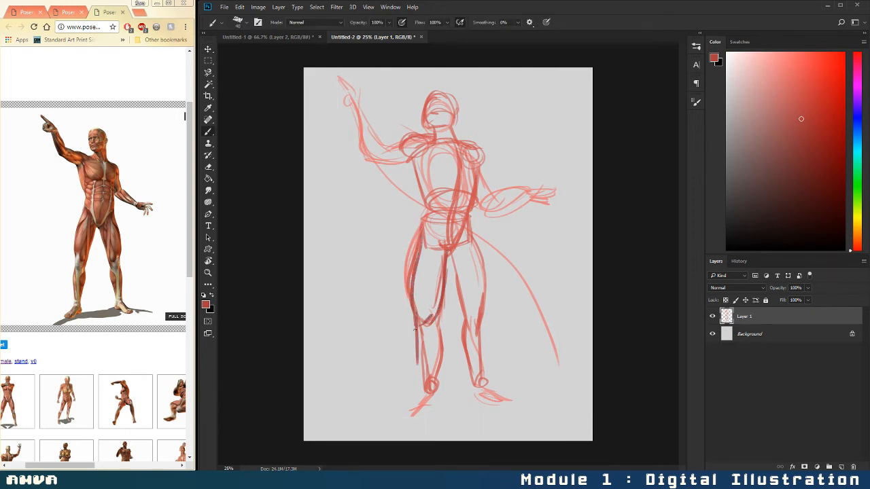
mouse_move(417, 323)
left_mouse_down()
mouse_move(428, 379)
mouse_move(436, 338)
mouse_move(420, 402)
left_mouse_up()
mouse_move(438, 332)
left_mouse_down()
mouse_move(423, 391)
mouse_move(414, 397)
left_mouse_up()
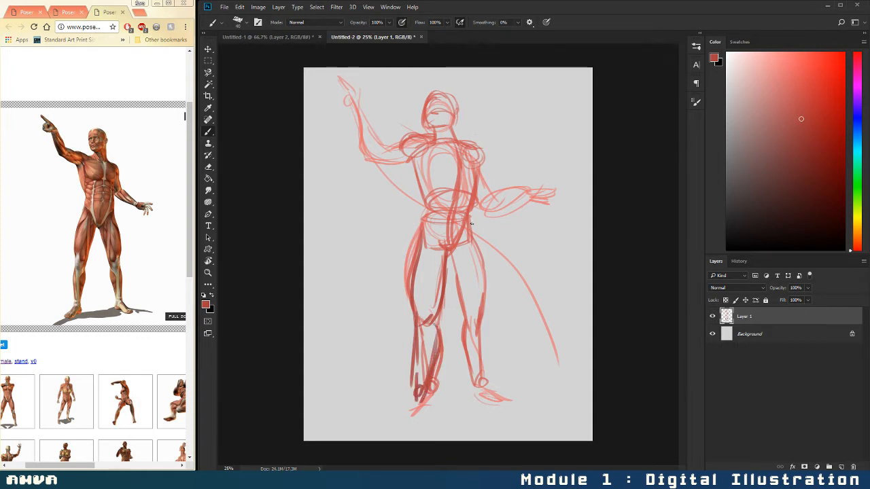
- Redraw the figure's left leg from hip to ankle with a knee oval, and sketch wedge-shaped feet on both legs
left_click_drag(471, 223, 485, 322)
mouse_move(450, 250)
left_mouse_down()
mouse_move(470, 330)
mouse_move(477, 301)
mouse_move(482, 334)
mouse_move(484, 325)
mouse_move(489, 375)
mouse_move(469, 328)
mouse_move(486, 392)
left_mouse_up()
mouse_move(469, 331)
left_mouse_down()
mouse_move(479, 373)
mouse_move(488, 353)
mouse_move(491, 397)
left_mouse_up()
left_click_drag(488, 340, 496, 390)
mouse_move(484, 389)
left_mouse_down()
mouse_move(506, 401)
mouse_move(483, 393)
mouse_move(500, 407)
mouse_move(525, 409)
left_mouse_up()
left_click_drag(425, 382, 400, 410)
mouse_move(399, 411)
left_mouse_down()
mouse_move(428, 401)
mouse_move(399, 413)
mouse_move(423, 417)
mouse_move(429, 394)
left_mouse_up()
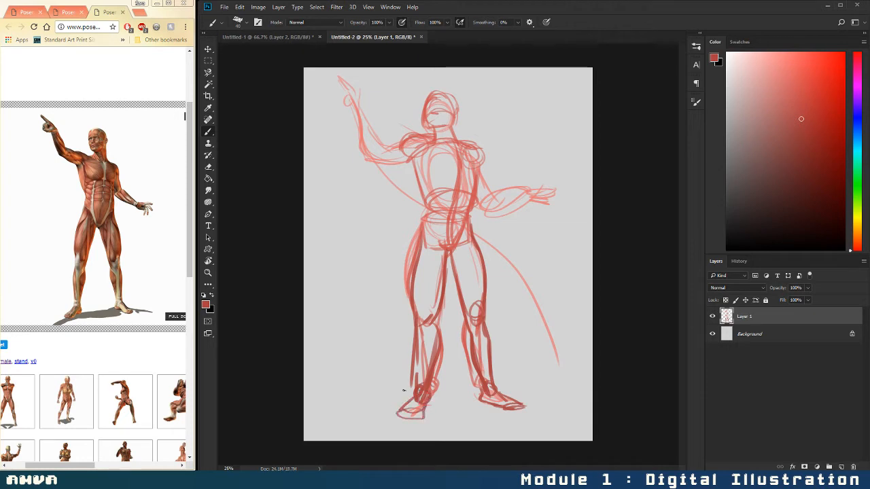
- Strengthen the hip and thigh lines and the outer edge of the figure's right lower leg
left_click_drag(450, 235, 465, 284)
left_click_drag(440, 216, 428, 306)
mouse_move(424, 229)
left_mouse_down()
mouse_move(411, 281)
mouse_move(426, 376)
left_mouse_up()
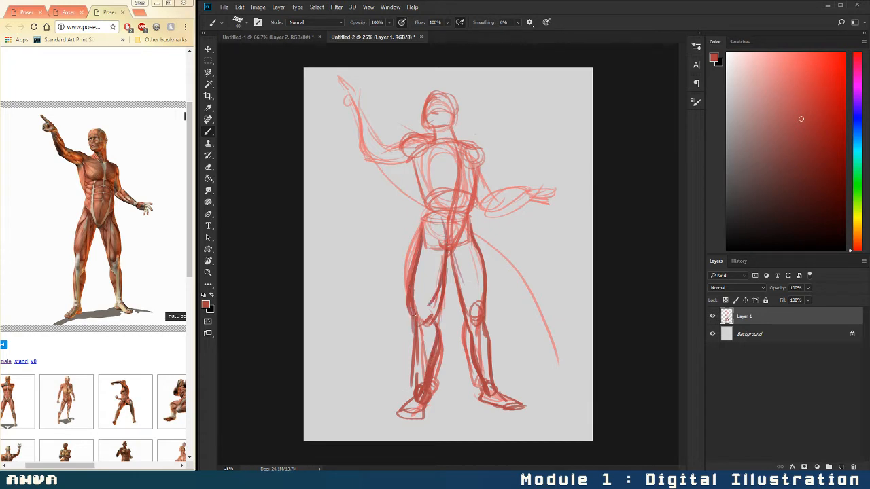
left_click_drag(413, 315, 412, 405)
- Choose a dark brownish red and outline the figure's right leg from the hip down to the foot
left_click(810, 181)
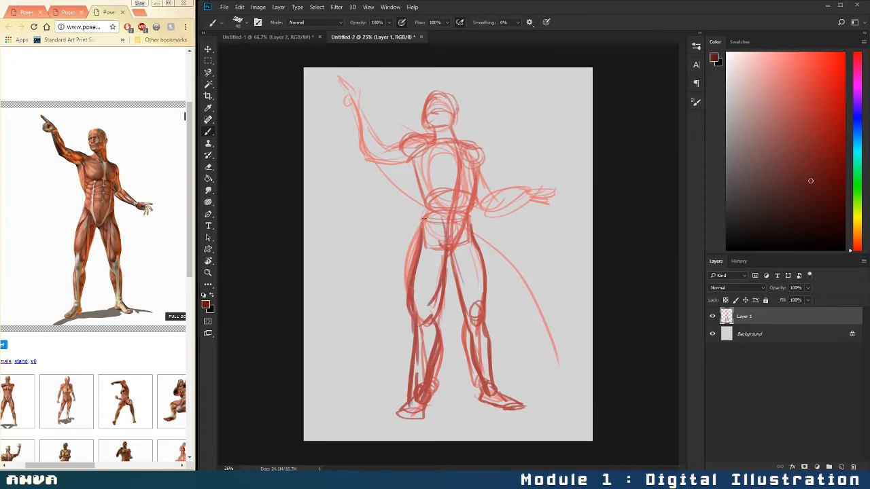
left_click_drag(423, 218, 412, 276)
left_click_drag(418, 244, 411, 311)
mouse_move(446, 247)
left_mouse_down()
mouse_move(431, 311)
mouse_move(413, 340)
mouse_move(411, 377)
left_mouse_up()
left_click_drag(431, 318, 423, 393)
left_click_drag(416, 358, 405, 416)
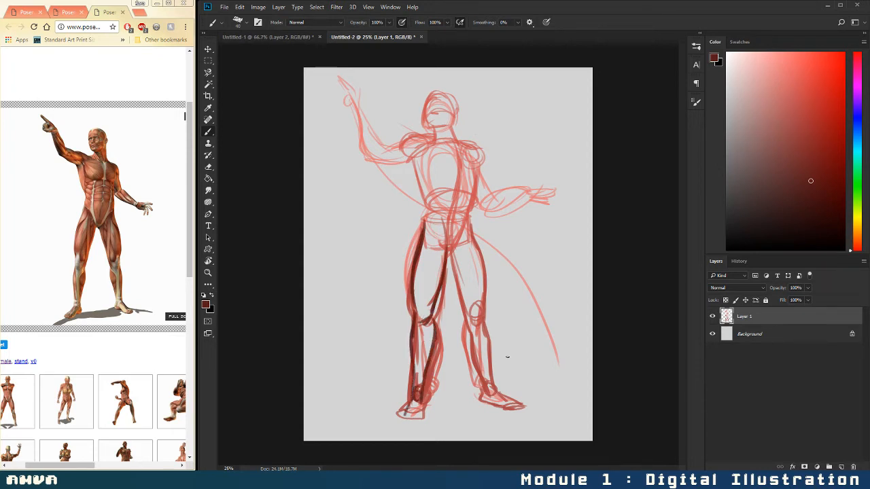
- Outline the figure's left leg in dark red from the groin and hip down through the knee to the foot
left_click_drag(460, 237, 448, 261)
left_click_drag(470, 217, 482, 315)
left_click_drag(481, 271, 482, 320)
mouse_move(449, 255)
left_mouse_down()
mouse_move(466, 319)
mouse_move(479, 312)
mouse_move(466, 327)
mouse_move(480, 379)
left_mouse_up()
mouse_move(482, 314)
left_mouse_down()
mouse_move(490, 383)
mouse_move(525, 407)
left_mouse_up()
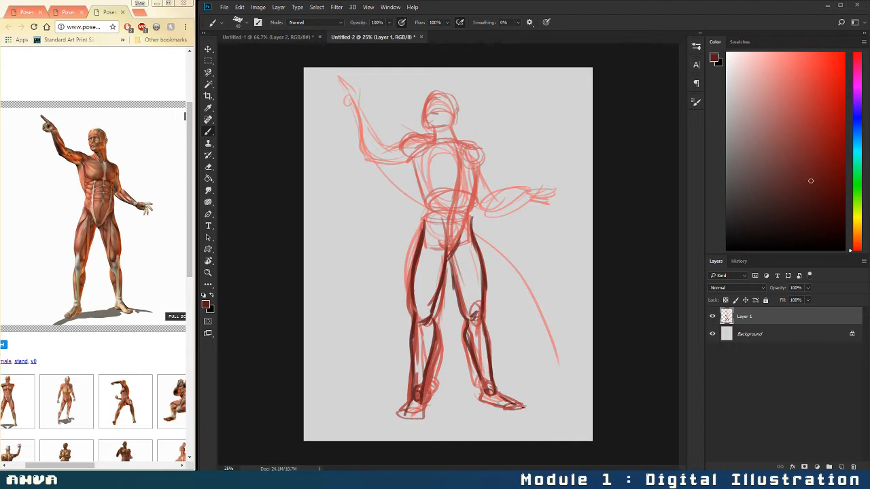
- Draw the dark chest line, the shoulder contours and both sides of the torso down to the hips
left_click_drag(456, 170, 474, 176)
mouse_move(451, 129)
left_mouse_down()
mouse_move(463, 142)
mouse_move(405, 138)
left_mouse_up()
left_click_drag(475, 143, 464, 145)
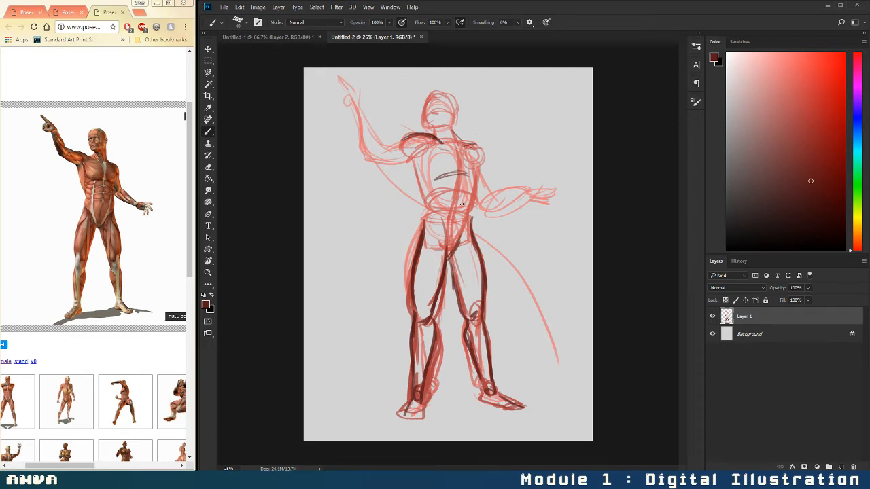
left_click_drag(407, 156, 428, 231)
left_click_drag(480, 163, 478, 249)
left_click_drag(474, 217, 475, 238)
left_click_drag(410, 150, 420, 155)
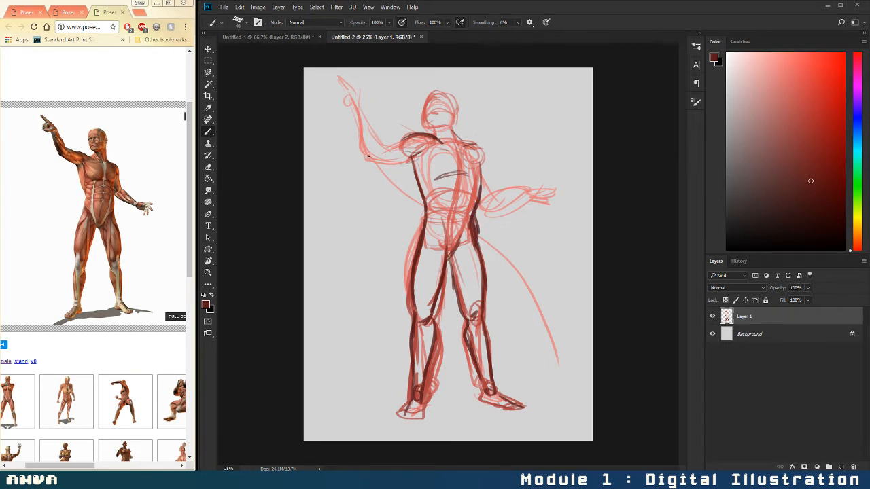
- Outline the raised arm in dark red with a tapered forearm, shaded elbow and ellipses for the upper arm
left_click_drag(367, 156, 371, 151)
mouse_move(350, 104)
left_mouse_down()
mouse_move(363, 140)
mouse_move(423, 132)
mouse_move(384, 170)
mouse_move(418, 135)
left_mouse_up()
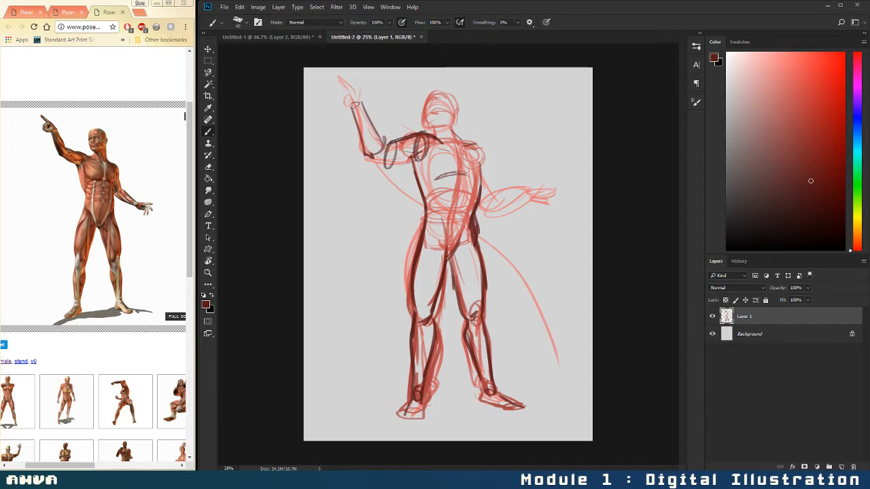
mouse_move(390, 171)
left_mouse_down()
mouse_move(423, 155)
mouse_move(388, 169)
mouse_move(418, 157)
mouse_move(422, 139)
mouse_move(385, 167)
left_mouse_up()
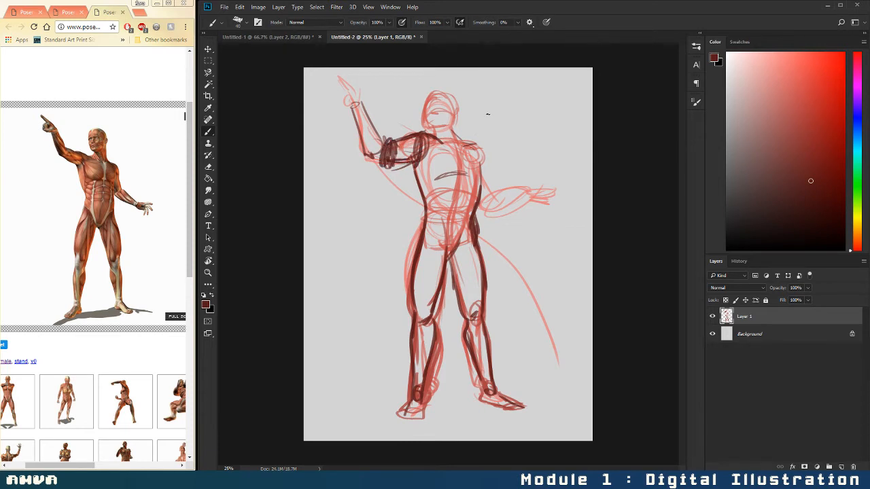
- Outline the lowered left arm in dark red with a shoulder ellipse, straight arm segments, wrist and boxy hand
mouse_move(470, 155)
left_mouse_down()
mouse_move(463, 161)
mouse_move(478, 152)
mouse_move(469, 184)
mouse_move(482, 205)
mouse_move(494, 186)
mouse_move(481, 197)
mouse_move(496, 191)
mouse_move(487, 195)
mouse_move(493, 205)
mouse_move(524, 198)
mouse_move(527, 216)
mouse_move(485, 205)
mouse_move(520, 216)
mouse_move(554, 212)
mouse_move(550, 224)
mouse_move(530, 220)
left_mouse_up()
key("ctrl+z")
key("ctrl+z")
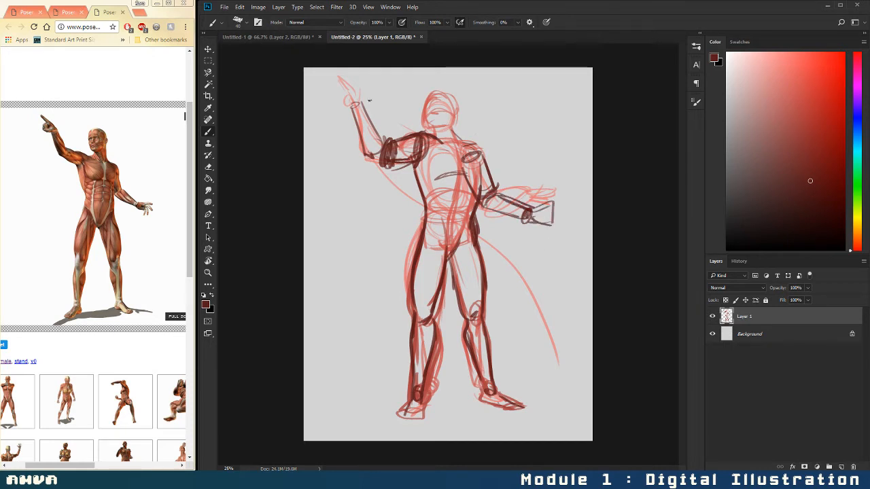
- Outline the pointing hand and its forearm, followed by the head and neck, in dark red
mouse_move(363, 82)
left_mouse_down()
mouse_move(350, 99)
mouse_move(352, 88)
mouse_move(356, 102)
left_mouse_up()
mouse_move(339, 91)
left_mouse_down()
mouse_move(355, 109)
mouse_move(361, 105)
mouse_move(344, 103)
mouse_move(363, 96)
mouse_move(343, 90)
mouse_move(372, 125)
left_mouse_up()
left_click_drag(367, 117, 388, 142)
left_click_drag(360, 119, 380, 163)
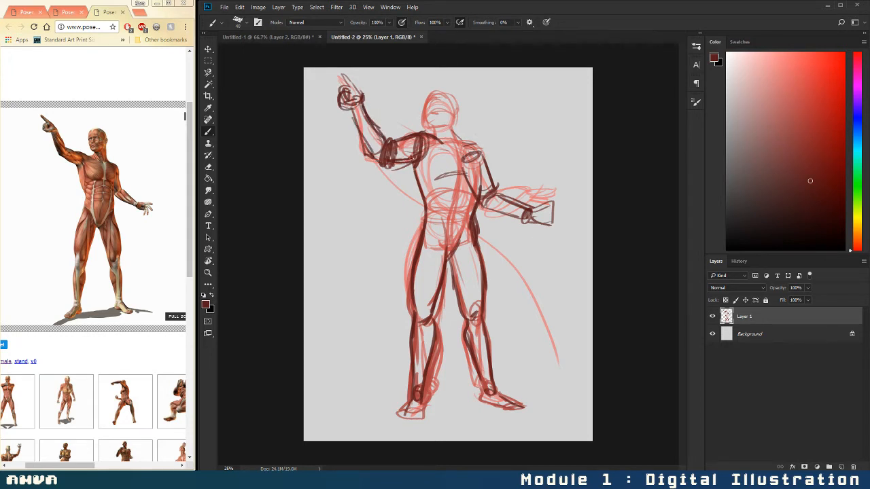
mouse_move(435, 91)
left_mouse_down()
mouse_move(425, 124)
mouse_move(448, 91)
mouse_move(424, 113)
mouse_move(442, 127)
mouse_move(446, 87)
mouse_move(460, 108)
mouse_move(454, 129)
left_mouse_up()
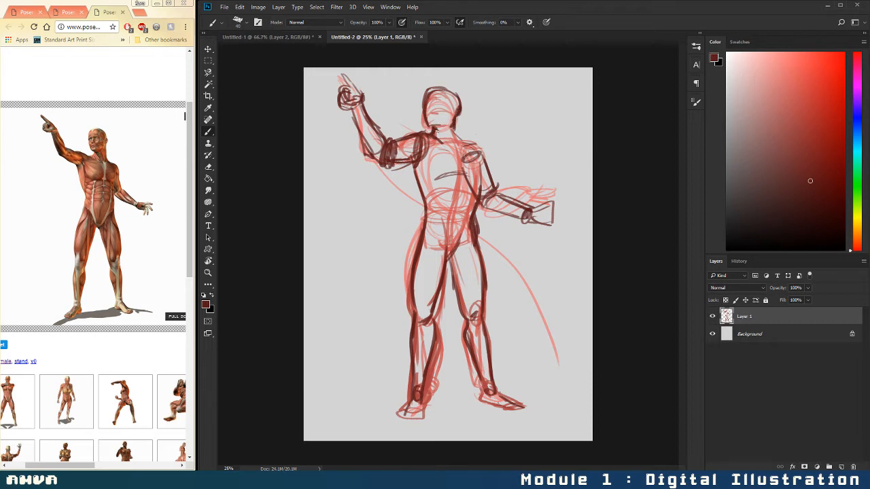
left_click_drag(453, 127, 461, 143)
- Lower the sketch layer's opacity to 53% and add a new layer above it
left_click(807, 288)
left_click_drag(809, 299, 789, 302)
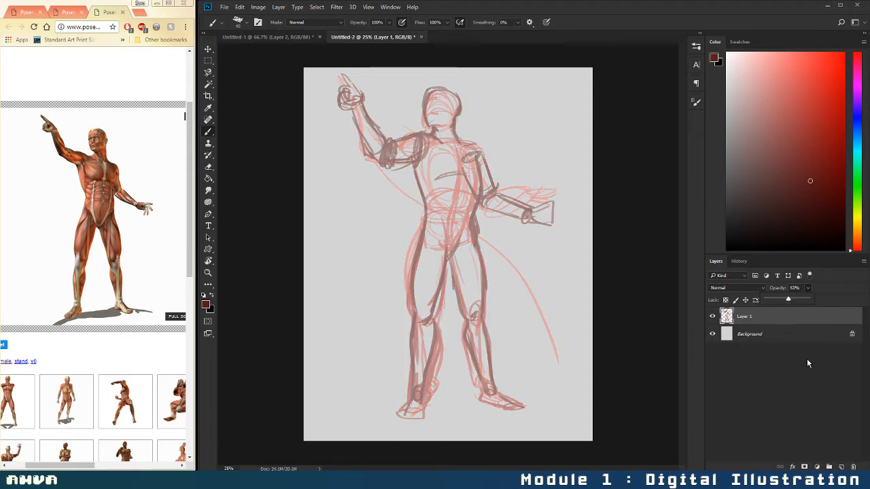
left_click(841, 467)
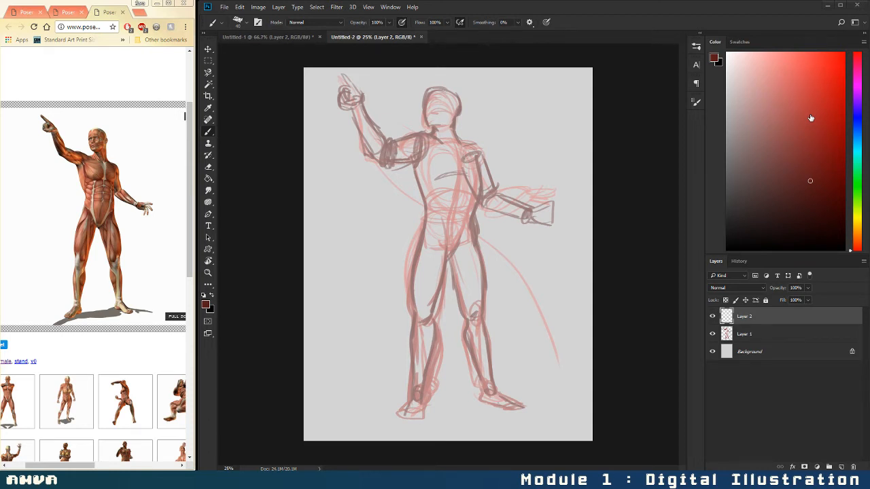
- Choose a bright red and mark the ribcage sides, lower chest line and collarbones on the new layer
left_click(838, 98)
left_click_drag(408, 162, 420, 196)
left_click_drag(473, 156, 481, 181)
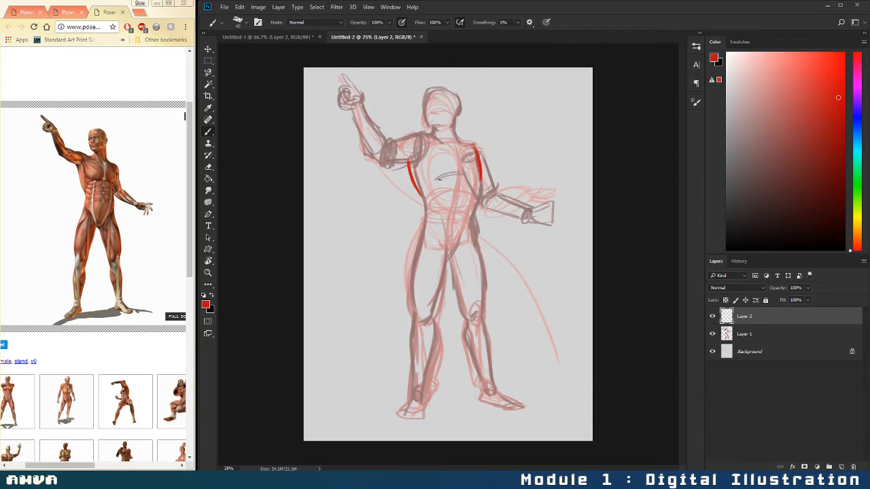
left_click_drag(433, 180, 468, 180)
left_click_drag(428, 138, 443, 144)
key("ctrl")
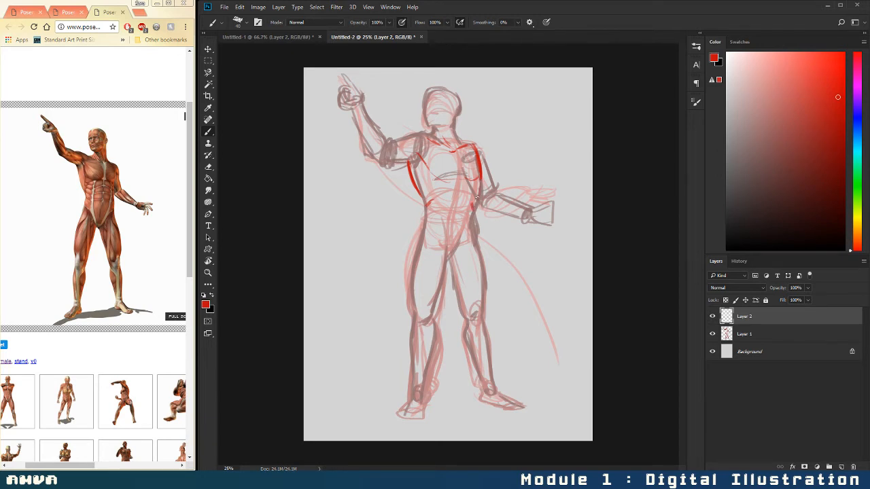
- Mark the waist, hip creases, both knees and the right ankle with bright red accents
left_click_drag(478, 192, 474, 211)
mouse_move(425, 217)
left_mouse_down()
mouse_move(439, 238)
mouse_move(465, 237)
left_mouse_up()
left_click_drag(420, 322, 480, 314)
left_click_drag(426, 394, 422, 402)
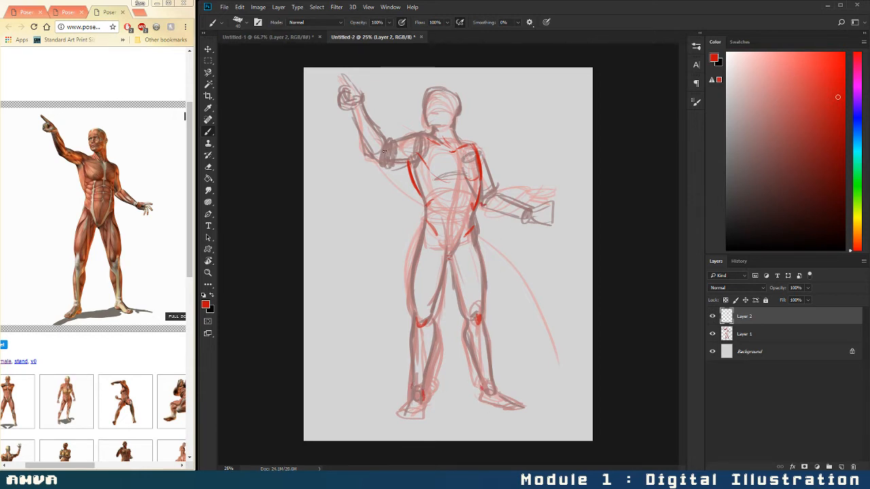
- Accent the raised elbow and crotch in bright red and draw a height bracket beside the figure with ticks at crown, crotch and foot
left_click_drag(371, 159, 379, 164)
left_click_drag(446, 258, 456, 257)
left_click_drag(496, 87, 521, 86)
left_click_drag(501, 257, 519, 256)
left_click_drag(524, 408, 541, 403)
left_click_drag(519, 87, 534, 406)
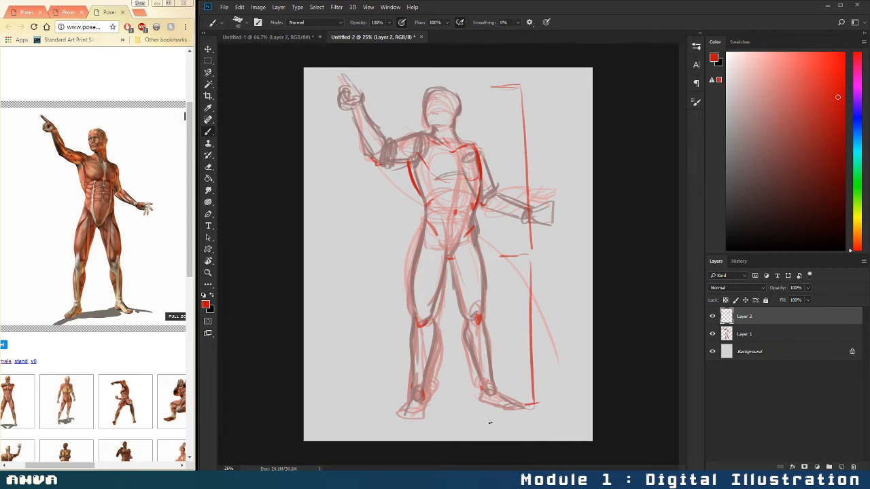
- Select the legs from the hips down on Layer 1 and stretch them downward to about 103% height, clearing the selection when done
left_click(767, 336)
left_click(208, 60)
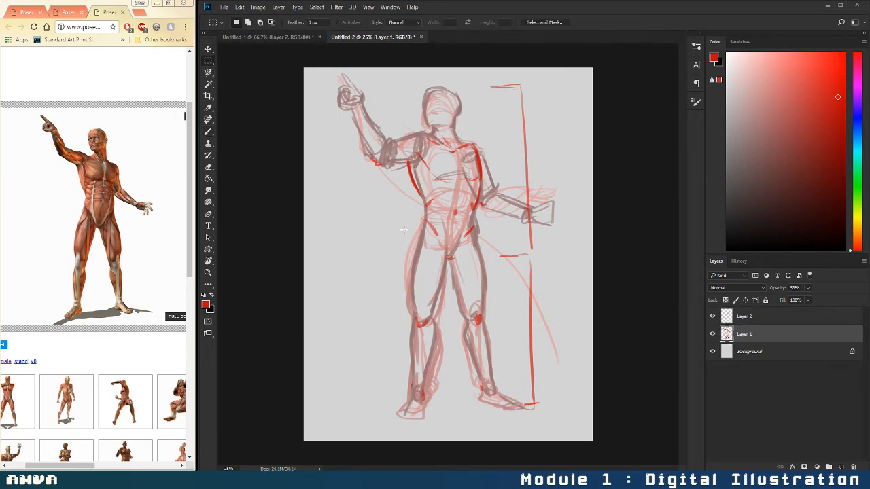
left_click_drag(399, 228, 524, 423)
key("v")
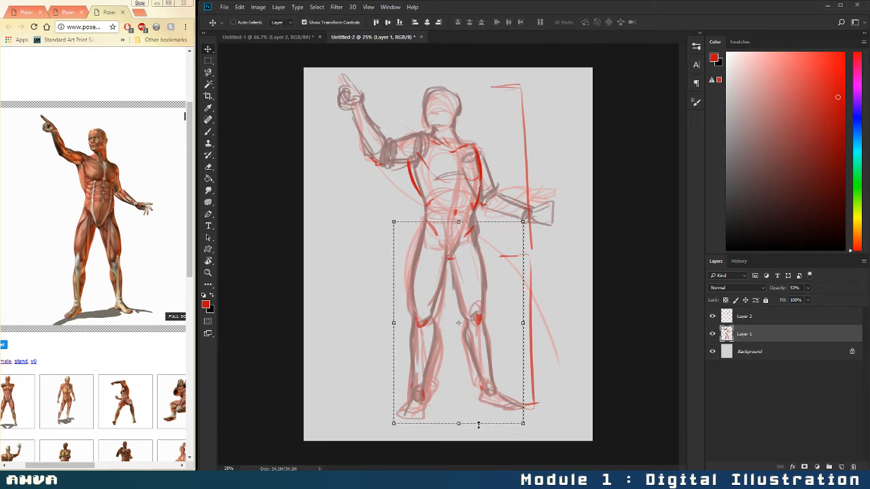
left_click_drag(458, 425, 459, 431)
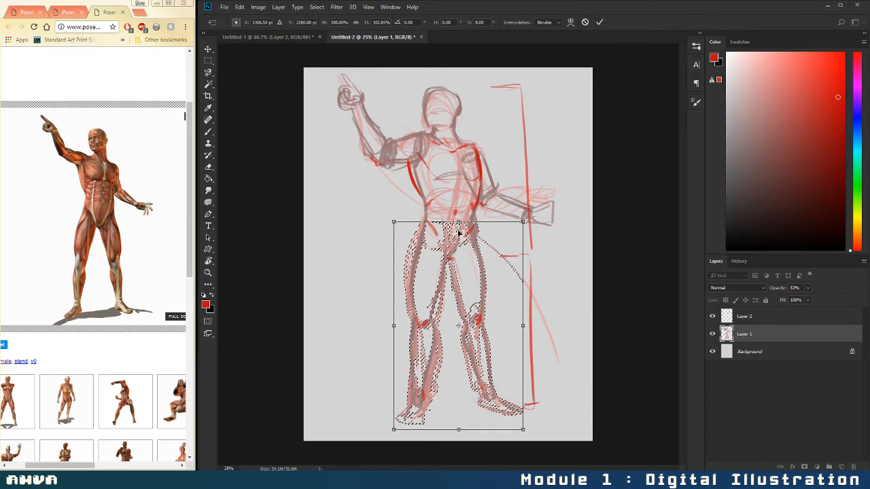
left_click(601, 23)
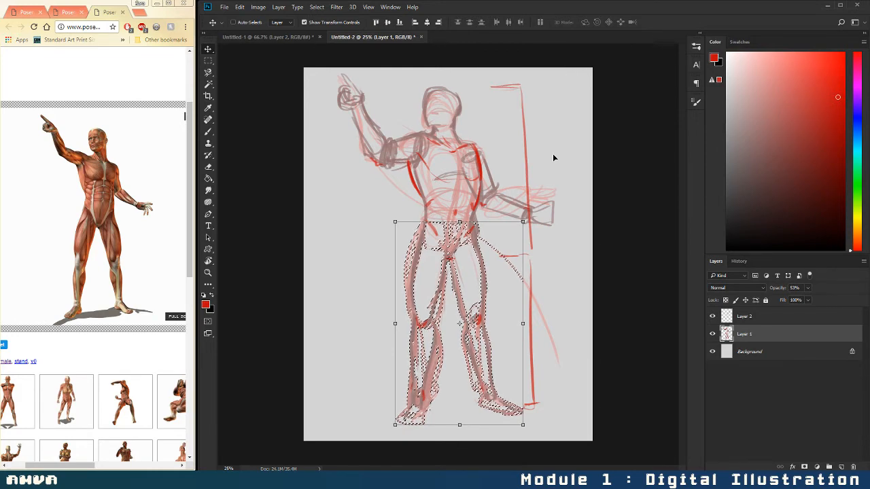
key("ctrl")
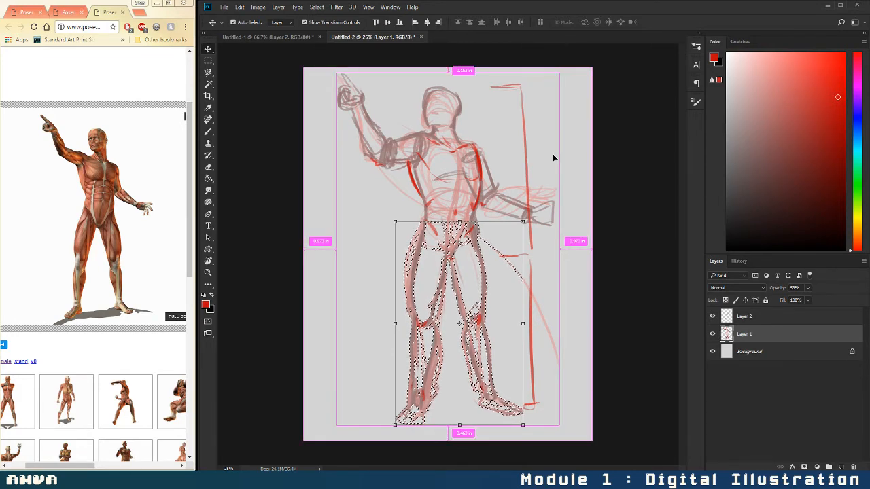
key("ctrl+d")
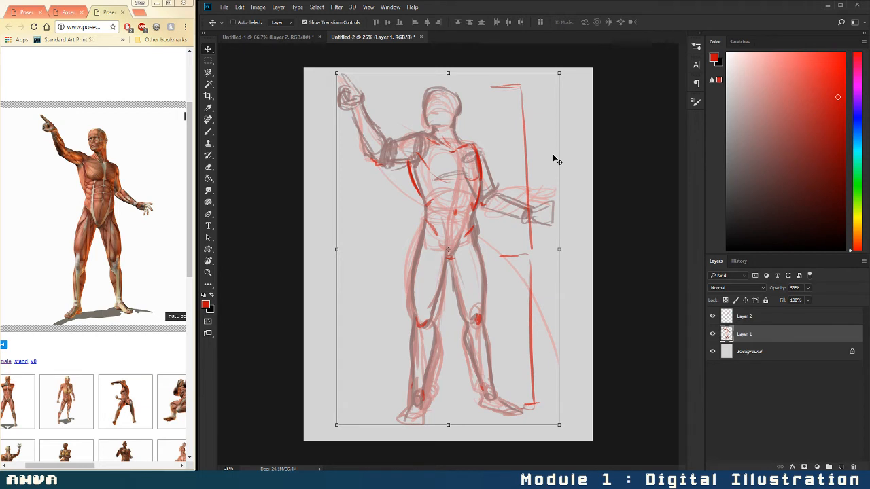
key("ctrl")
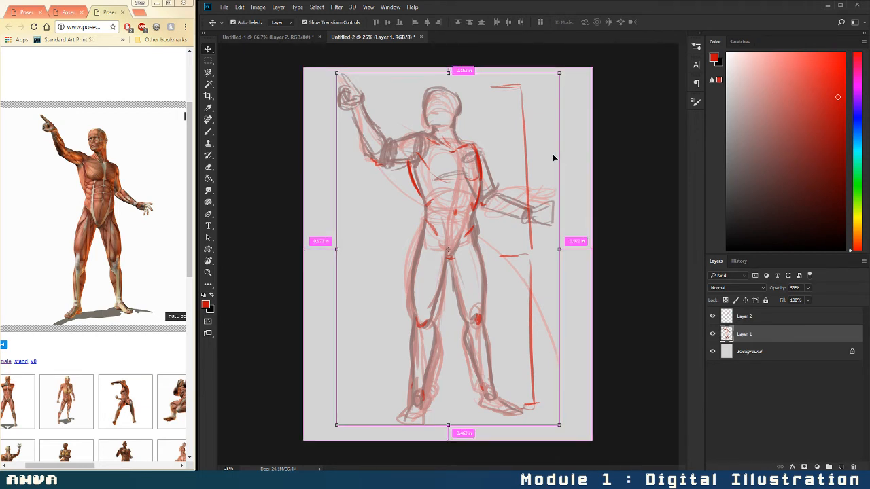
key("ctrl+a")
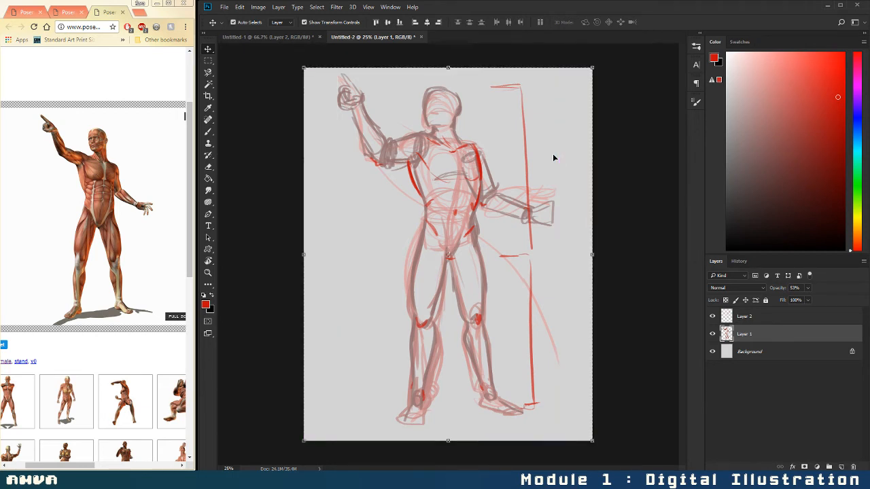
key("ctrl+d")
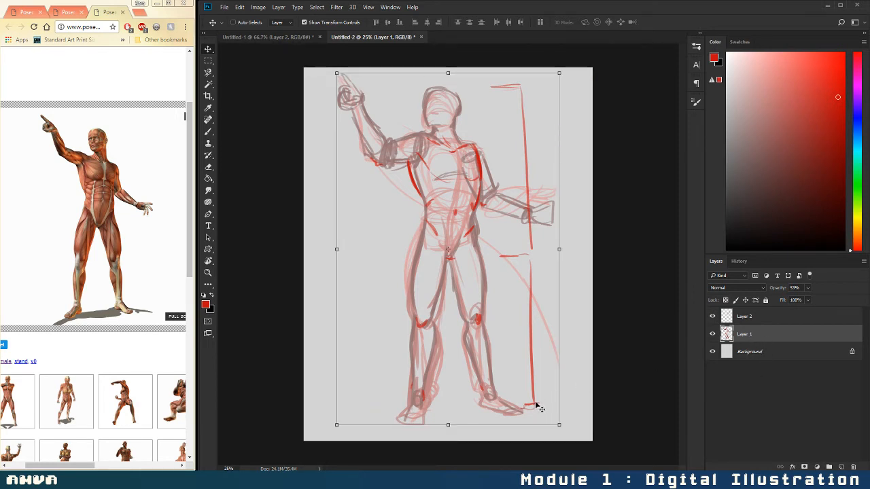
- Extend the toe line of the figure's left foot on Layer 1 and mark the face's centre and brow lines on Layer 2
key("b")
left_click_drag(535, 412, 525, 412)
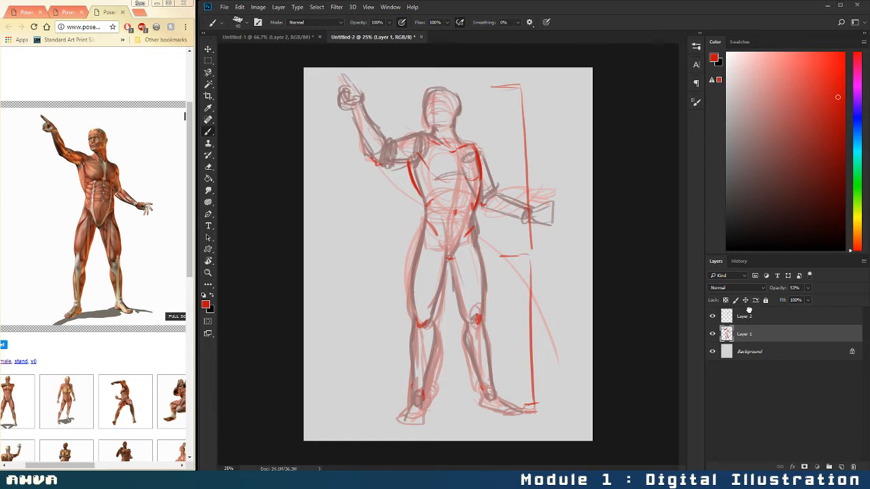
left_click(748, 312)
left_click_drag(436, 89, 432, 125)
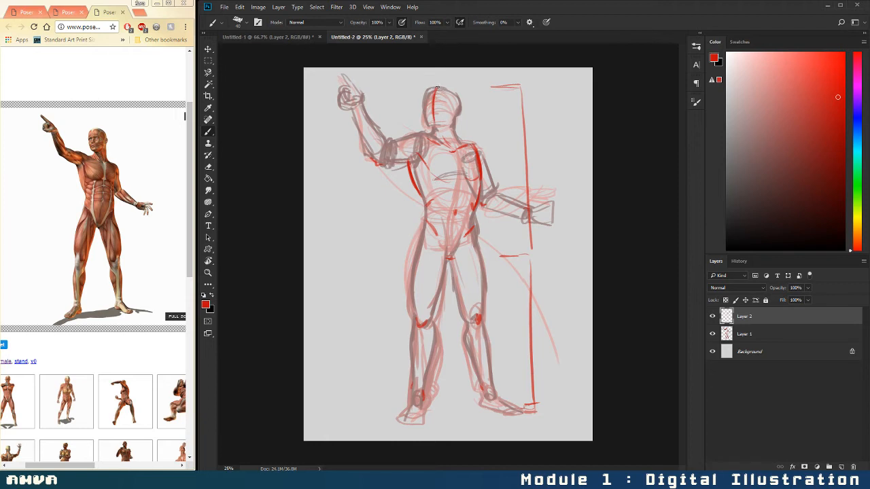
left_click_drag(435, 90, 434, 125)
key("ctrl")
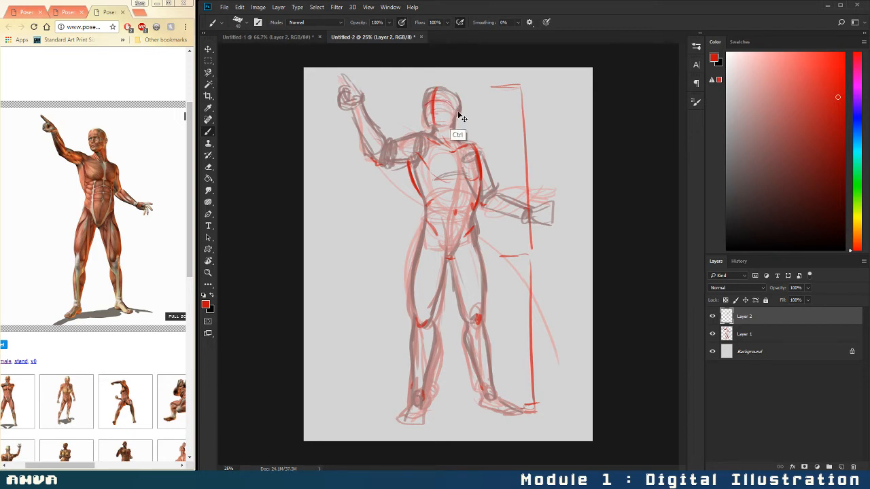
left_click_drag(432, 101, 454, 108)
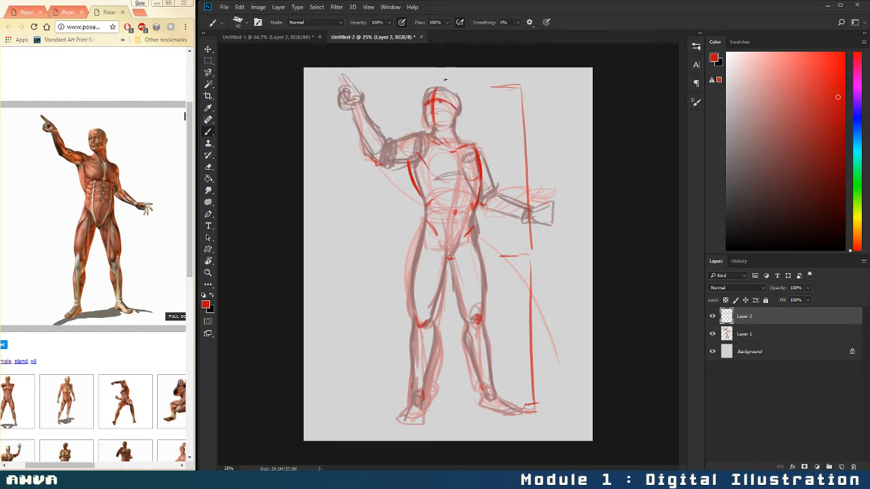
- Outline the skull, jaw, neck and both shoulder tops in bright red on Layer 2
mouse_move(432, 89)
left_mouse_down()
mouse_move(424, 102)
mouse_move(432, 88)
mouse_move(449, 85)
mouse_move(461, 112)
left_mouse_up()
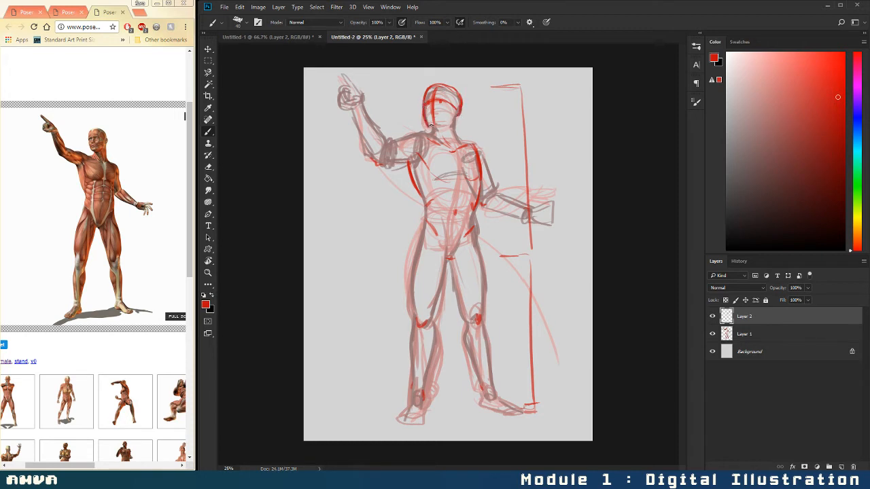
left_click_drag(435, 126, 445, 126)
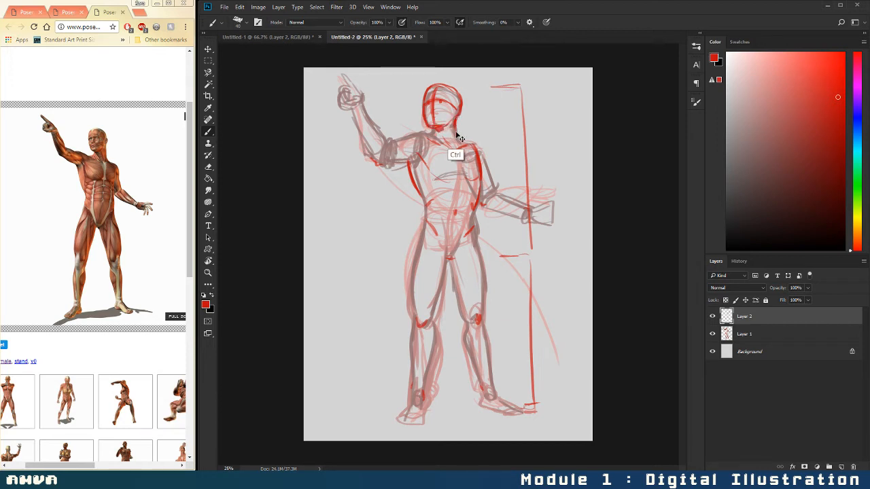
mouse_move(438, 128)
left_mouse_down()
mouse_move(430, 135)
mouse_move(472, 144)
left_mouse_up()
left_click_drag(432, 132, 405, 133)
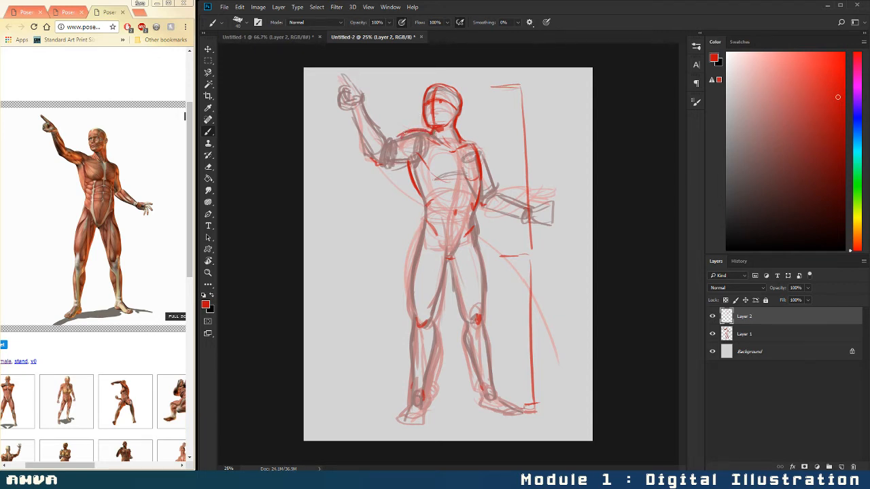
left_click_drag(462, 137, 487, 162)
mouse_move(406, 132)
left_mouse_down()
mouse_move(393, 138)
mouse_move(405, 136)
left_mouse_up()
- Trace the contours of the raised pointing arm and the lowered arm down to the wrist in bright red
left_click_drag(361, 106, 381, 139)
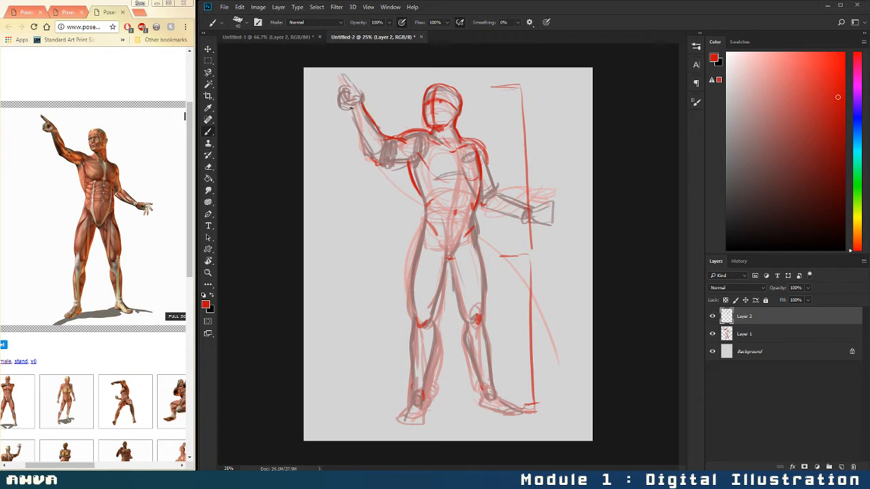
left_click_drag(351, 106, 375, 165)
mouse_move(389, 164)
left_mouse_down()
mouse_move(405, 164)
mouse_move(378, 164)
left_mouse_up()
left_click_drag(485, 163, 492, 195)
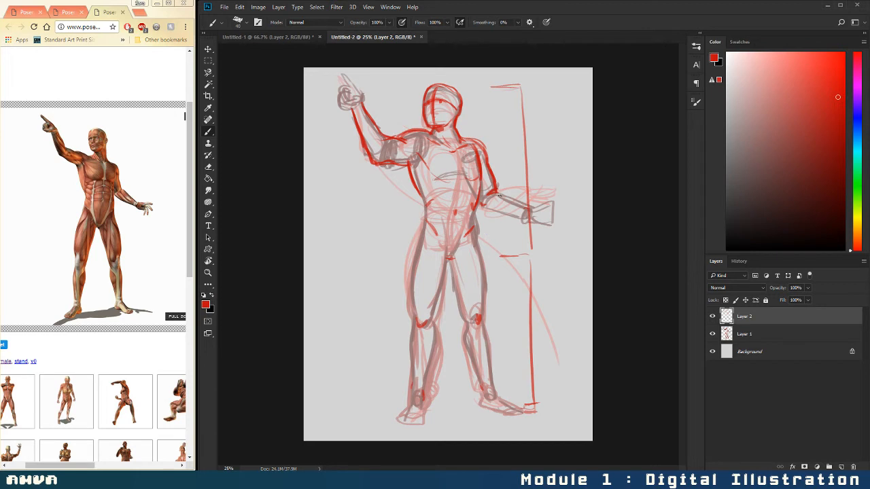
left_click_drag(483, 204, 531, 217)
left_click_drag(495, 193, 538, 215)
- Draw the lower chest line, abdominal muscle divisions and the V-shaped pelvic lines in bright red
mouse_move(437, 175)
left_mouse_down()
mouse_move(417, 158)
mouse_move(449, 175)
mouse_move(481, 169)
mouse_move(456, 182)
mouse_move(449, 257)
left_mouse_up()
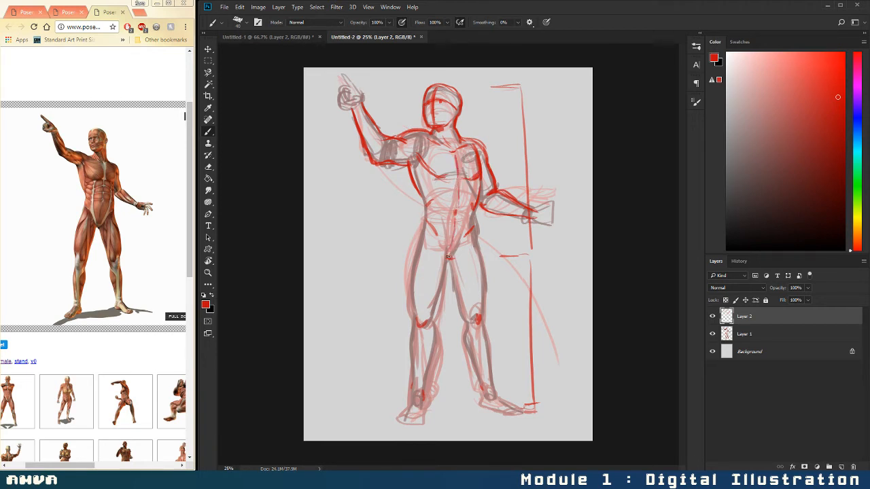
left_click_drag(455, 210, 454, 244)
mouse_move(447, 184)
left_mouse_down()
mouse_move(467, 181)
mouse_move(447, 207)
mouse_move(469, 205)
mouse_move(467, 197)
mouse_move(460, 222)
mouse_move(467, 211)
mouse_move(457, 207)
mouse_move(443, 227)
mouse_move(444, 253)
left_mouse_up()
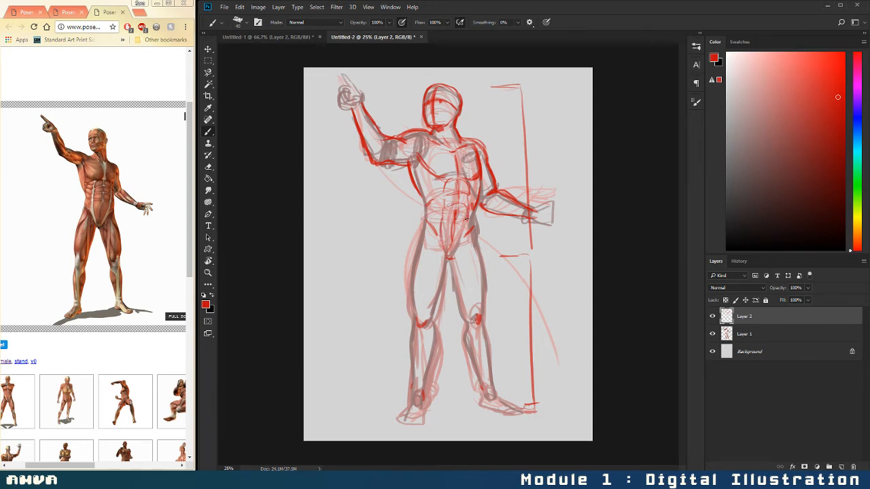
mouse_move(466, 219)
left_mouse_down()
mouse_move(462, 246)
mouse_move(454, 223)
mouse_move(453, 257)
left_mouse_up()
mouse_move(450, 223)
left_mouse_down()
mouse_move(469, 197)
mouse_move(470, 216)
mouse_move(450, 220)
mouse_move(468, 217)
mouse_move(463, 237)
left_mouse_up()
left_click_drag(427, 208, 445, 219)
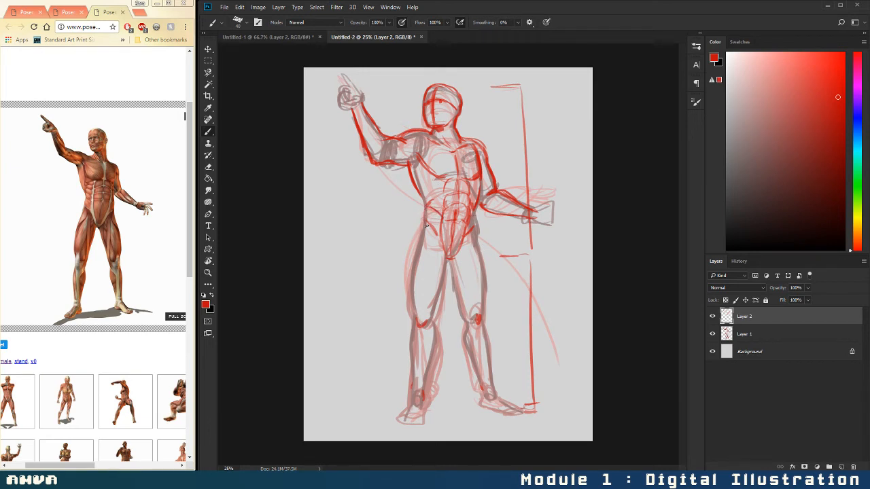
- Outline the figure's right leg from hip to ankle and draw its foot with toes in bright red
mouse_move(425, 221)
left_mouse_down()
mouse_move(408, 277)
mouse_move(417, 244)
mouse_move(412, 314)
left_mouse_up()
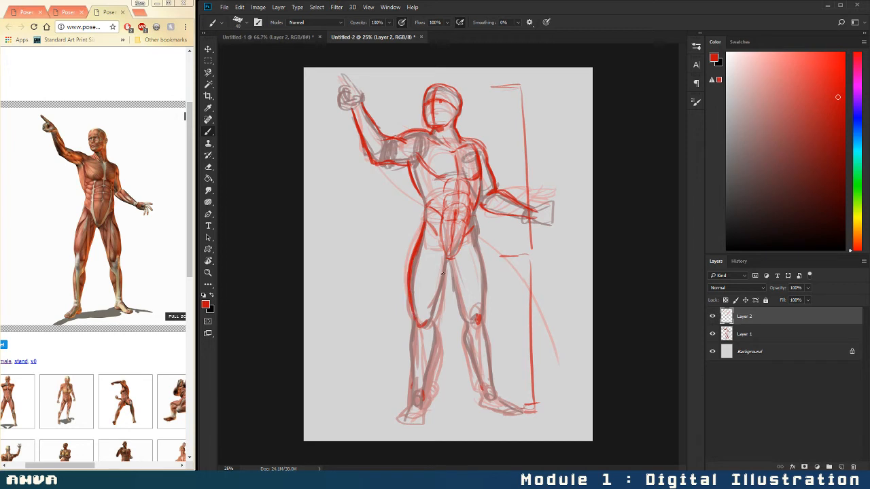
left_click_drag(449, 260, 422, 394)
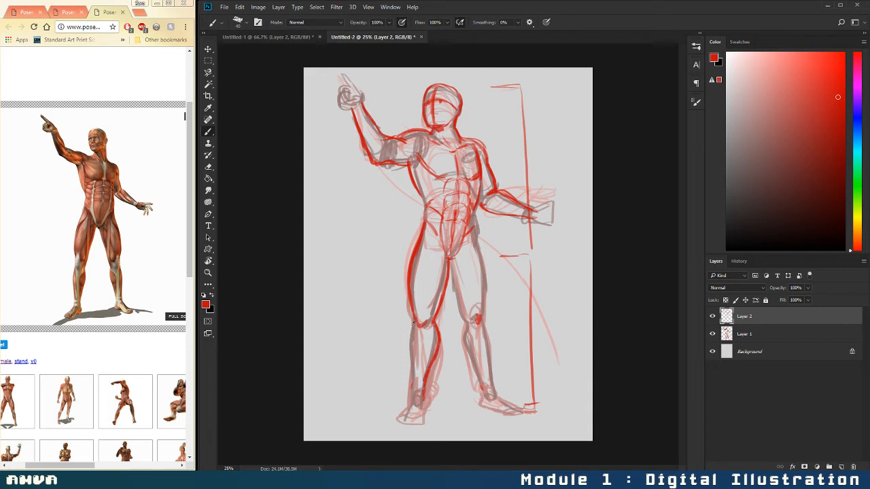
mouse_move(414, 320)
left_mouse_down()
mouse_move(412, 403)
mouse_move(428, 404)
mouse_move(420, 417)
mouse_move(411, 412)
mouse_move(428, 409)
mouse_move(415, 399)
mouse_move(424, 399)
mouse_move(405, 415)
mouse_move(426, 417)
mouse_move(402, 423)
left_mouse_up()
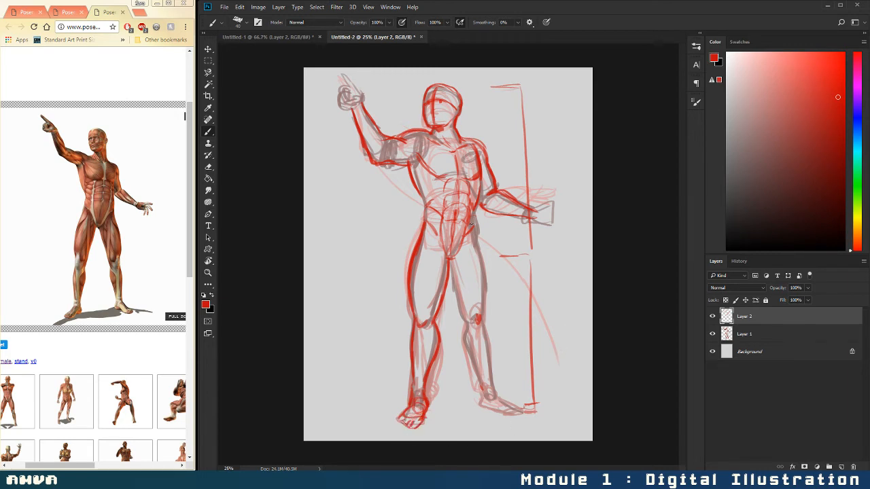
- Outline the figure's left thigh, knee and lower leg and draw its foot in bright red
mouse_move(455, 254)
left_mouse_down()
mouse_move(467, 232)
mouse_move(453, 257)
left_mouse_up()
mouse_move(473, 231)
left_mouse_down()
mouse_move(486, 274)
mouse_move(483, 326)
left_mouse_up()
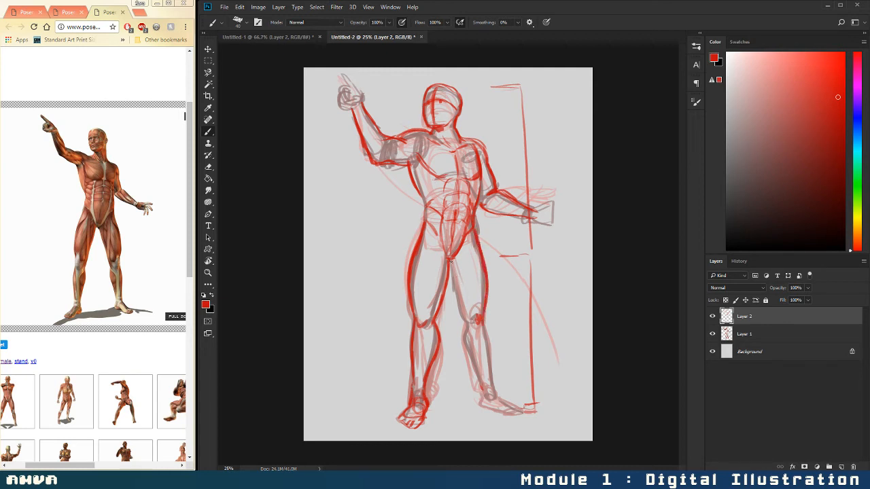
left_click_drag(450, 261, 480, 392)
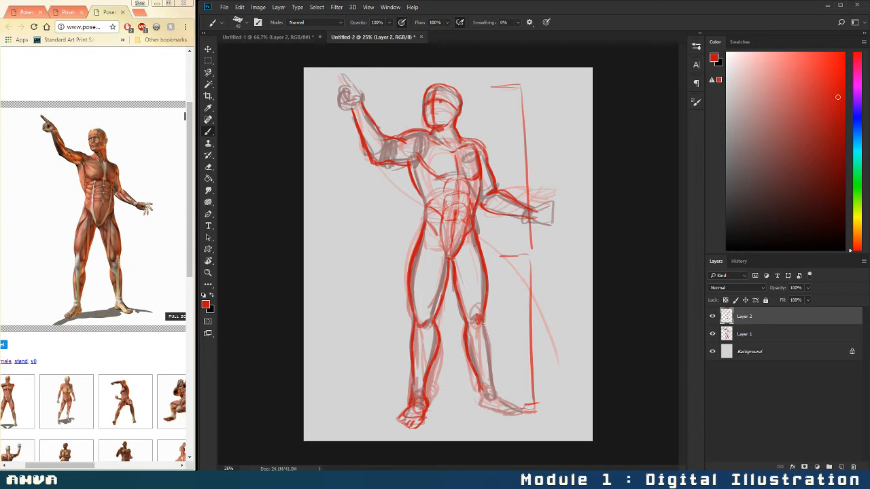
mouse_move(482, 324)
left_mouse_down()
mouse_move(495, 398)
mouse_move(480, 390)
mouse_move(479, 401)
mouse_move(508, 414)
mouse_move(498, 394)
mouse_move(522, 406)
left_mouse_up()
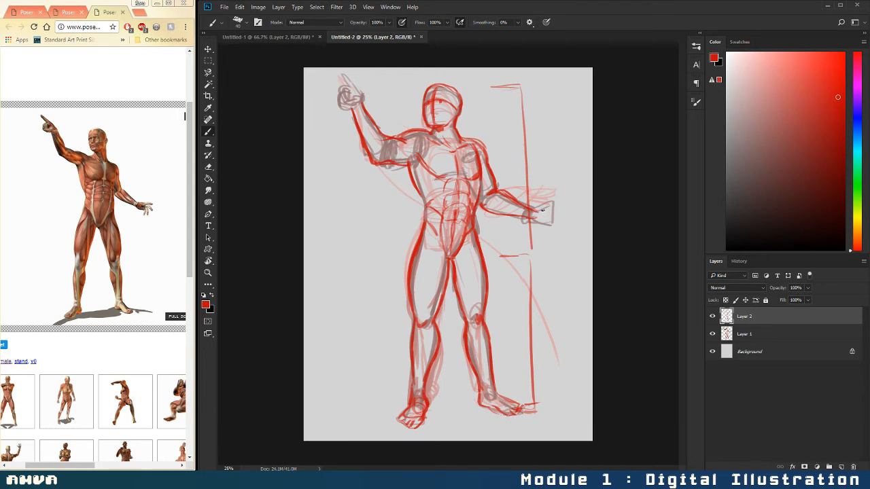
- Draw the lowered open hand with thumb and fingers, and sketch a simplified palm-and-fingers shape above it as a guide
mouse_move(543, 209)
left_mouse_down()
mouse_move(537, 212)
mouse_move(544, 199)
mouse_move(539, 216)
mouse_move(558, 205)
left_mouse_up()
mouse_move(553, 121)
left_mouse_down()
mouse_move(576, 122)
mouse_move(575, 150)
mouse_move(576, 120)
left_mouse_up()
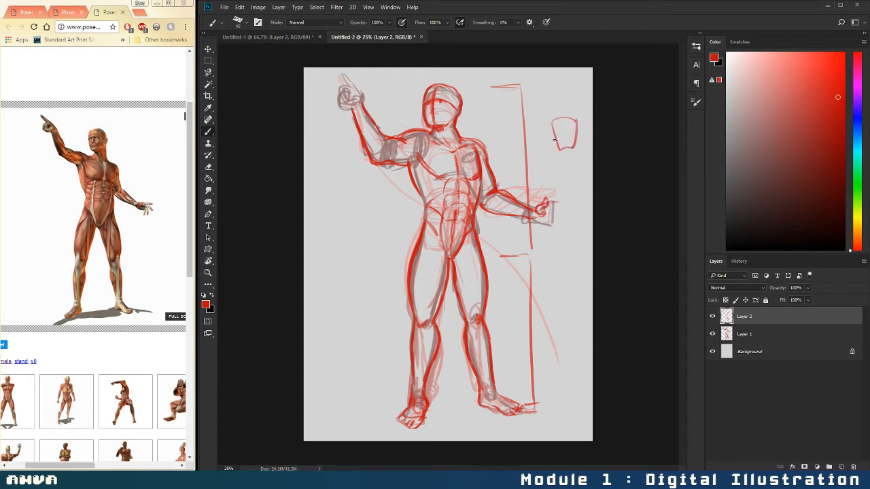
mouse_move(561, 150)
left_mouse_down()
mouse_move(546, 136)
mouse_move(564, 139)
mouse_move(565, 149)
mouse_move(562, 95)
mouse_move(578, 122)
left_mouse_up()
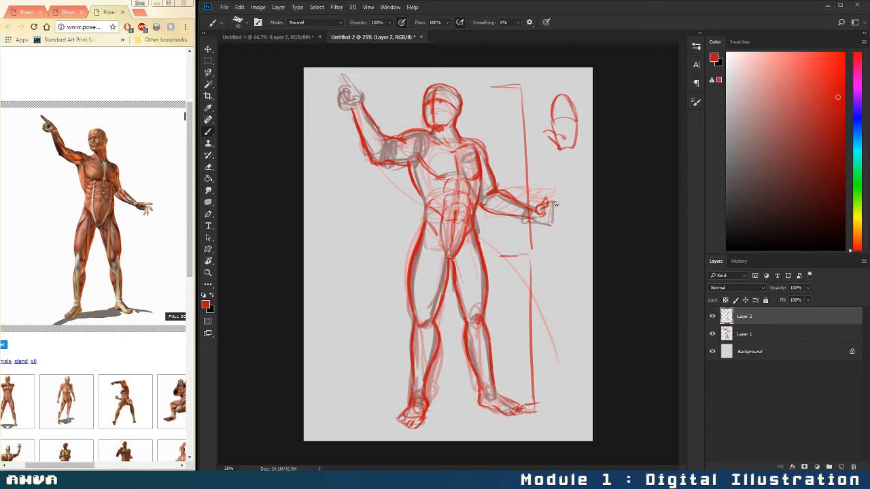
mouse_move(555, 203)
left_mouse_down()
mouse_move(574, 213)
mouse_move(562, 229)
mouse_move(557, 225)
mouse_move(574, 212)
mouse_move(542, 222)
mouse_move(563, 227)
mouse_move(554, 205)
left_mouse_up()
mouse_move(553, 205)
left_mouse_down()
mouse_move(575, 206)
mouse_move(565, 210)
mouse_move(575, 212)
mouse_move(560, 229)
mouse_move(571, 227)
left_mouse_up()
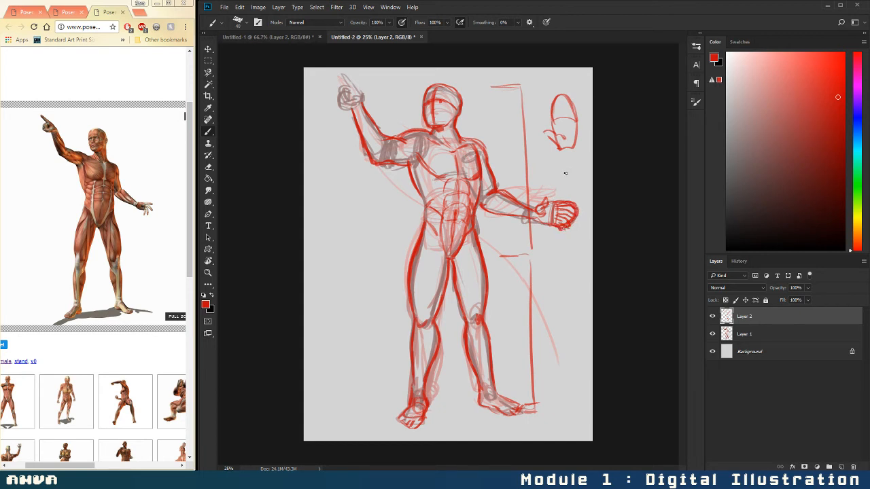
- Draw the pointing hand with its extended index finger and curled fingers, and reinforce the torso's side below the raised arm
left_click_drag(362, 100, 345, 82)
mouse_move(343, 89)
left_mouse_down()
mouse_move(342, 113)
mouse_move(359, 96)
mouse_move(352, 107)
mouse_move(349, 97)
mouse_move(341, 109)
mouse_move(360, 102)
left_mouse_up()
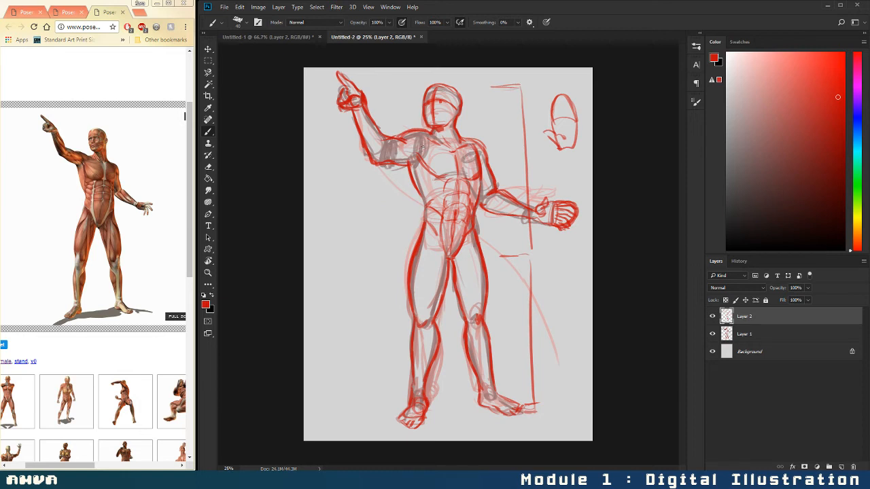
left_click_drag(409, 164, 429, 209)
- Reinforce the height bracket's ticks and label its upper and lower halves 1/2 each
mouse_move(500, 80)
left_mouse_down()
mouse_move(516, 85)
mouse_move(495, 87)
left_mouse_up()
mouse_move(514, 253)
left_mouse_down()
mouse_move(528, 268)
mouse_move(531, 356)
mouse_move(513, 413)
left_mouse_up()
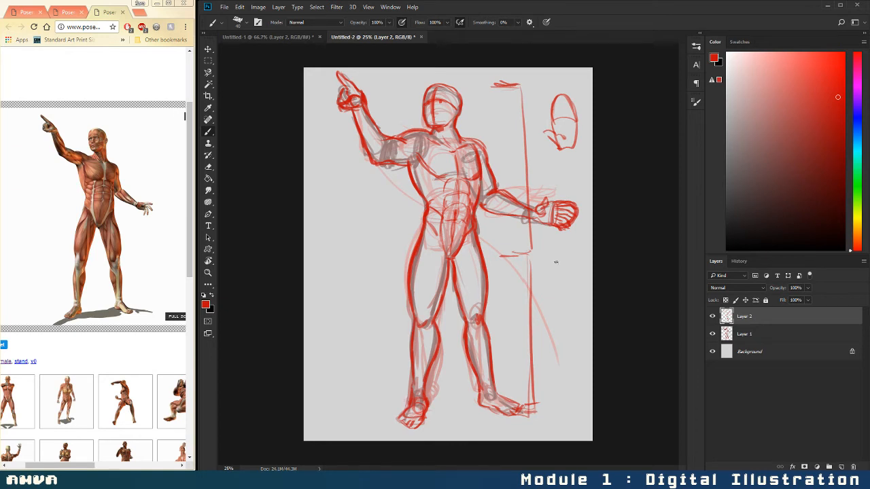
left_click_drag(535, 113, 538, 137)
left_click_drag(541, 143, 554, 155)
left_click_drag(543, 267, 547, 292)
left_click_drag(549, 292, 563, 311)
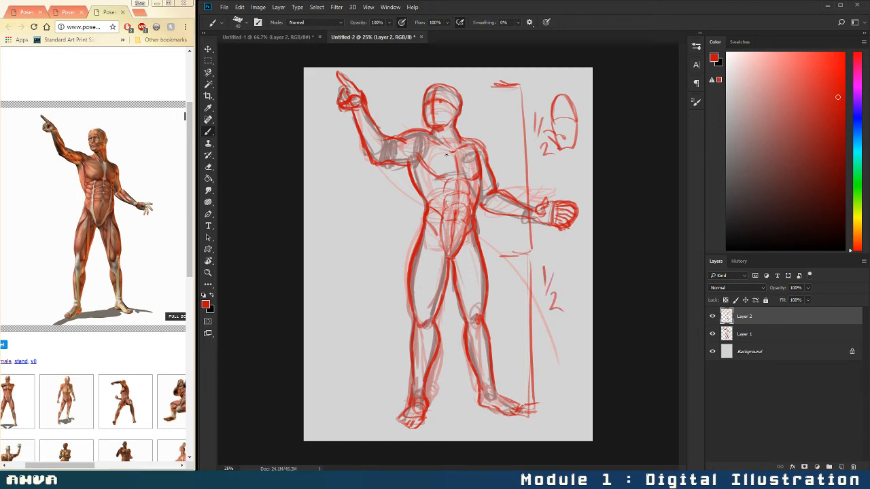
- Add the neck muscle lines converging at the collarbones and the collarbone line toward the raised shoulder
left_click_drag(435, 129, 448, 146)
left_click_drag(440, 129, 452, 144)
left_click_drag(403, 136, 433, 141)
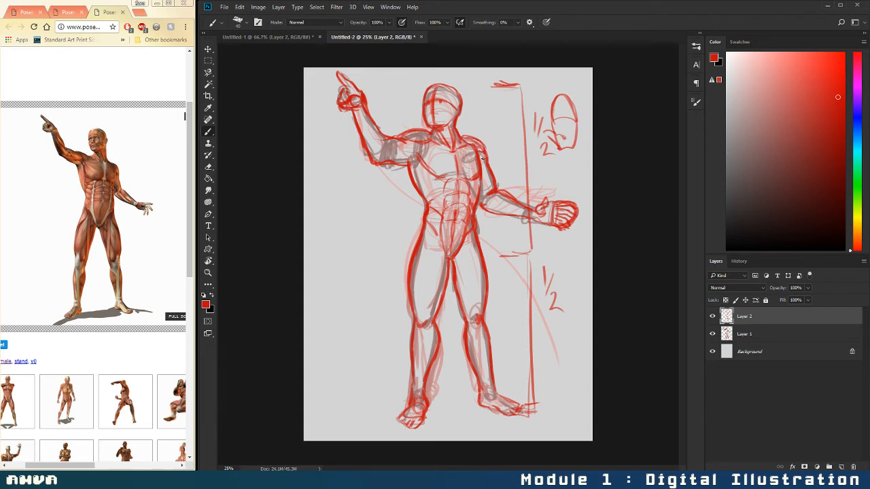
- Add chest muscle lines, the rib muscles along the torso's side, and abdominal contours in bright red
mouse_move(414, 144)
left_mouse_down()
mouse_move(428, 167)
mouse_move(425, 153)
mouse_move(436, 161)
mouse_move(450, 153)
mouse_move(458, 169)
mouse_move(476, 144)
left_mouse_up()
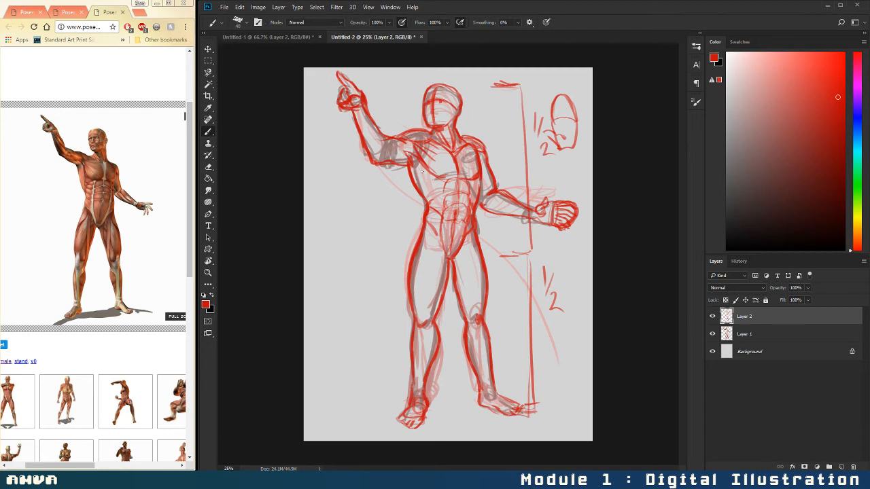
left_click_drag(422, 165, 428, 202)
mouse_move(446, 192)
left_mouse_down()
mouse_move(432, 205)
mouse_move(434, 196)
mouse_move(431, 212)
left_mouse_up()
mouse_move(447, 200)
left_mouse_down()
mouse_move(435, 209)
mouse_move(431, 200)
left_mouse_up()
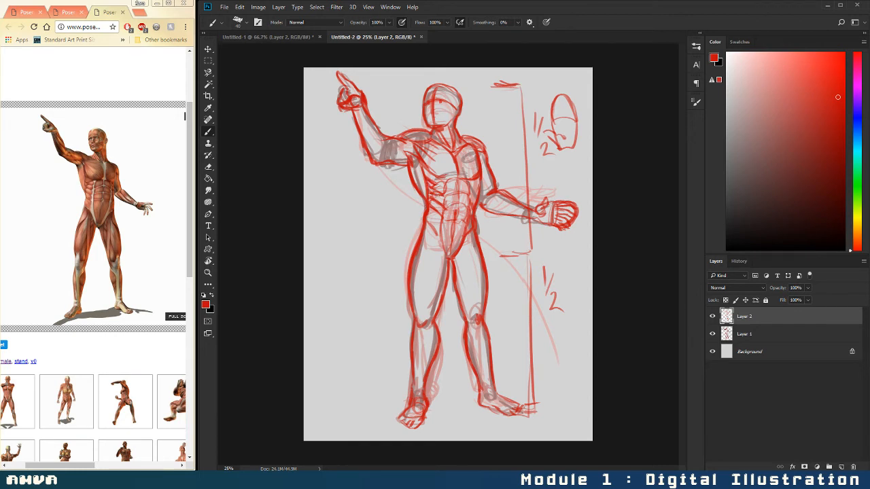
left_click_drag(430, 194, 444, 203)
mouse_move(475, 182)
left_mouse_down()
mouse_move(472, 207)
mouse_move(477, 185)
left_mouse_up()
- Draw muscle division lines along the raised upper arm, its forearm, and the lowered arm
mouse_move(397, 148)
left_mouse_down()
mouse_move(387, 141)
mouse_move(410, 149)
mouse_move(391, 153)
mouse_move(407, 151)
mouse_move(402, 157)
left_mouse_up()
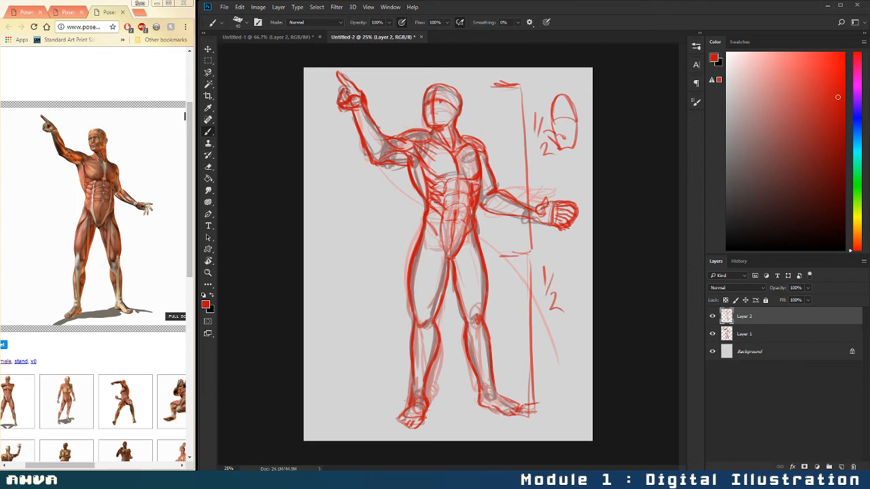
mouse_move(355, 109)
left_mouse_down()
mouse_move(379, 146)
mouse_move(384, 140)
mouse_move(378, 158)
left_mouse_up()
mouse_move(484, 176)
left_mouse_down()
mouse_move(488, 197)
mouse_move(520, 201)
mouse_move(532, 217)
mouse_move(540, 212)
left_mouse_up()
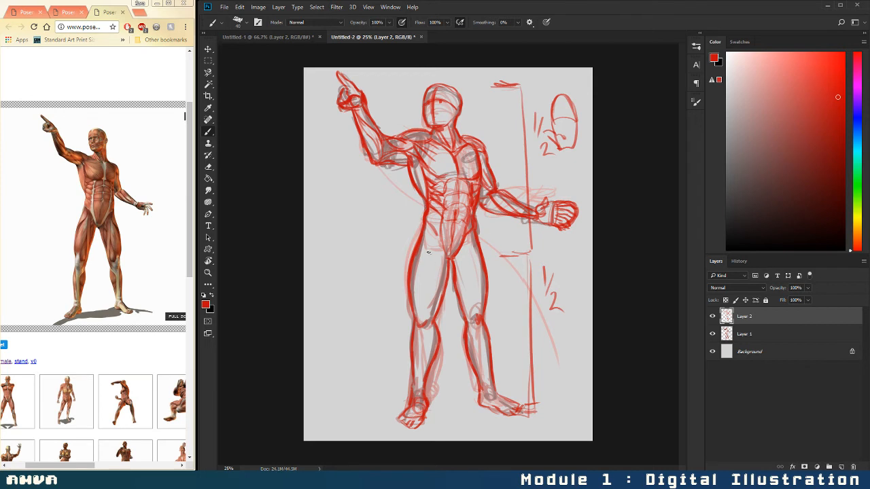
- Sketch the thigh muscle lines from hip to knee on the leg beneath the raised arm
mouse_move(432, 229)
left_mouse_down()
mouse_move(445, 277)
mouse_move(440, 297)
left_mouse_up()
mouse_move(431, 225)
left_mouse_down()
mouse_move(415, 317)
mouse_move(413, 296)
left_mouse_up()
mouse_move(437, 258)
left_mouse_down()
mouse_move(428, 320)
mouse_move(439, 290)
mouse_move(438, 303)
left_mouse_up()
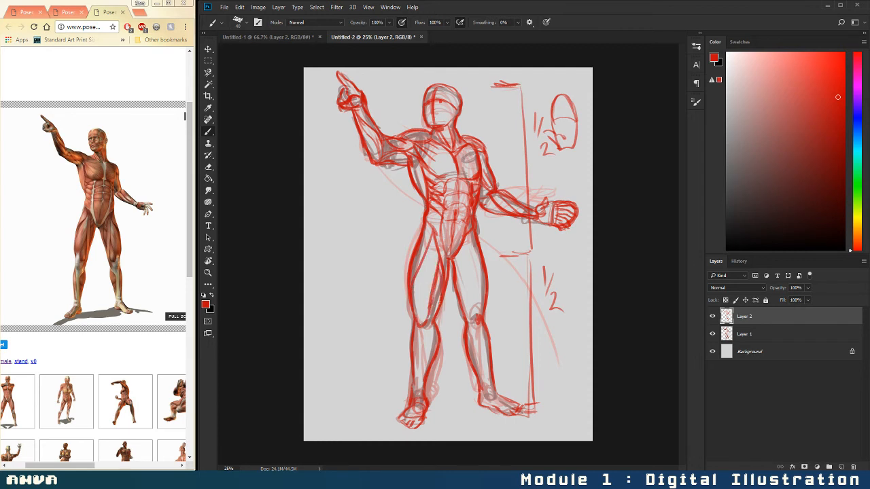
left_click_drag(433, 235, 442, 315)
- Sketch the inner and outer thigh muscle lines down to the knee on the leg beneath the lowered arm
left_click_drag(471, 233, 462, 290)
left_click_drag(471, 243, 457, 304)
left_click_drag(469, 236, 463, 297)
left_click_drag(476, 235, 478, 311)
left_click_drag(465, 282, 477, 312)
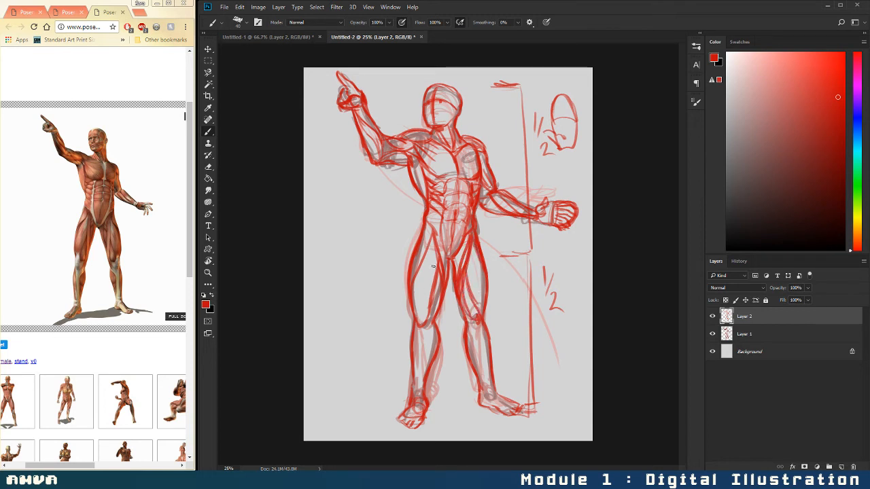
- Extend muscle lines past the knee beneath the raised arm and draw the shin lines of both lower legs
left_click_drag(441, 257, 427, 310)
mouse_move(432, 281)
left_mouse_down()
mouse_move(424, 322)
mouse_move(435, 315)
mouse_move(420, 335)
mouse_move(417, 374)
left_mouse_up()
left_click_drag(421, 334, 418, 398)
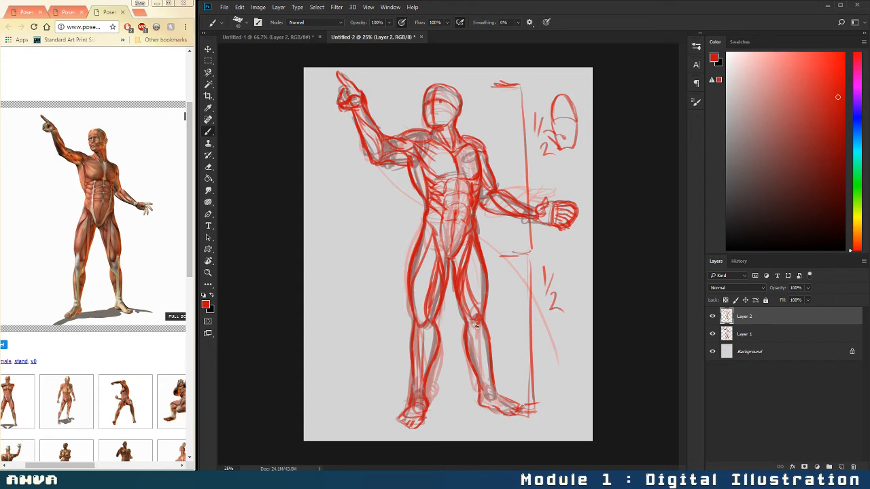
left_click_drag(477, 325, 486, 394)
left_click_drag(481, 343, 488, 397)
- Draw rounded calf muscle shapes just below both knees
mouse_move(433, 345)
left_mouse_down()
mouse_move(425, 351)
mouse_move(432, 354)
mouse_move(422, 347)
mouse_move(423, 359)
left_mouse_up()
mouse_move(464, 328)
left_mouse_down()
mouse_move(461, 348)
mouse_move(477, 355)
left_mouse_up()
mouse_move(465, 333)
left_mouse_down()
mouse_move(462, 351)
mouse_move(477, 352)
left_mouse_up()
left_click_drag(468, 330, 475, 335)
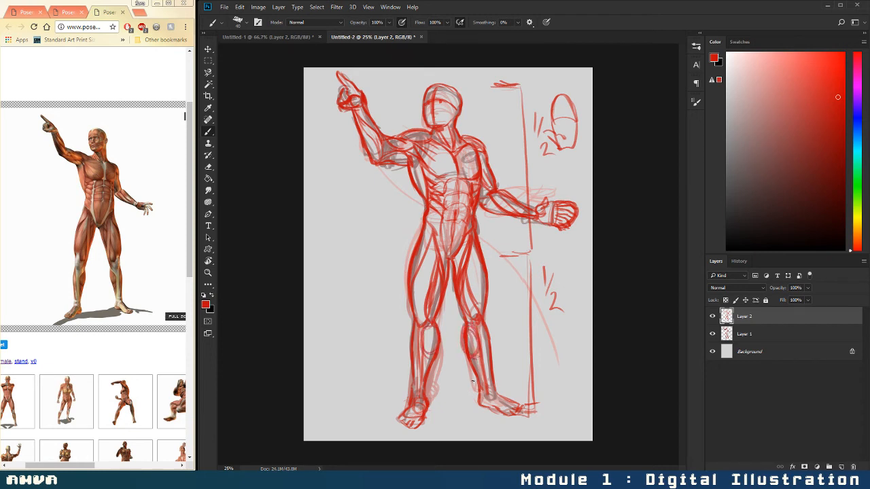
- Finish the lower legs with long outer muscle lines down to the ankles, and add an upper abdominal stroke
left_click_drag(478, 369, 482, 382)
left_click_drag(485, 330, 495, 399)
left_click_drag(418, 344, 416, 406)
mouse_move(441, 174)
left_mouse_down()
mouse_move(459, 178)
mouse_move(445, 195)
left_mouse_up()
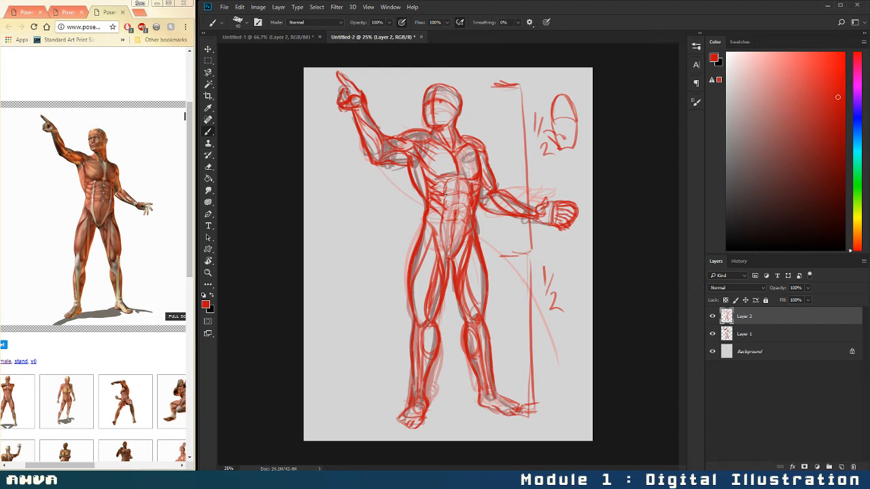
- Lower Layer 1's opacity to 24% and fade Layer 2 so both sketches serve as an underlay
left_click(791, 334)
left_click_drag(807, 288, 796, 299)
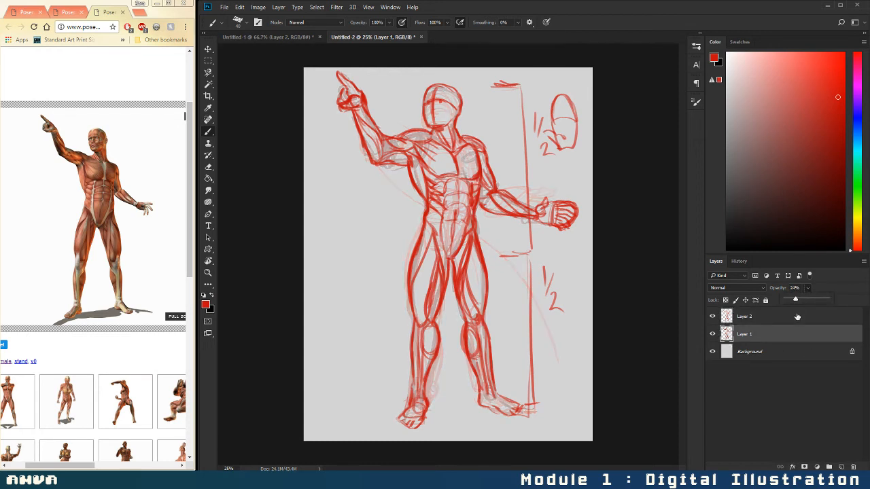
left_click(787, 316)
left_click(807, 288)
left_click_drag(797, 299, 788, 301)
- Create a new layer above the sketches and set up a dark red brush with 7% smoothing
left_click(842, 467)
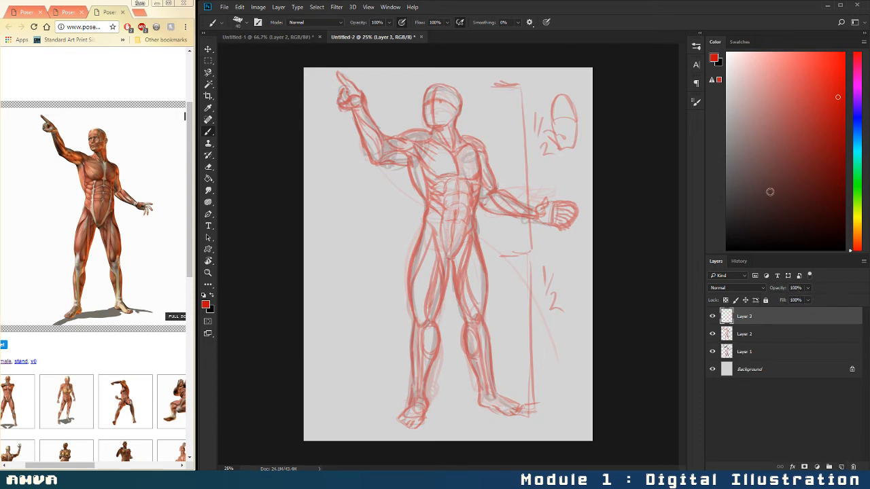
mouse_move(830, 148)
left_mouse_down()
mouse_move(839, 203)
mouse_move(845, 195)
left_mouse_up()
left_click(518, 22)
left_click_drag(519, 31, 521, 36)
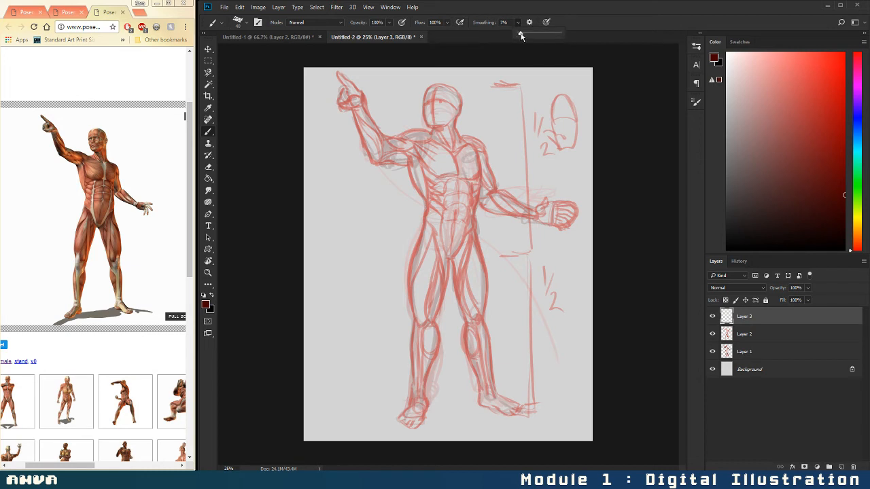
- Ink the head outline with simple facial features, the neck lines, and the lowered arm's shoulder slope in dark red
left_click(434, 84)
mouse_move(435, 84)
left_mouse_down()
mouse_move(428, 126)
mouse_move(424, 104)
mouse_move(430, 127)
mouse_move(456, 125)
mouse_move(447, 124)
mouse_move(455, 116)
mouse_move(435, 83)
mouse_move(463, 96)
mouse_move(460, 88)
mouse_move(459, 118)
mouse_move(460, 109)
mouse_move(429, 106)
left_mouse_up()
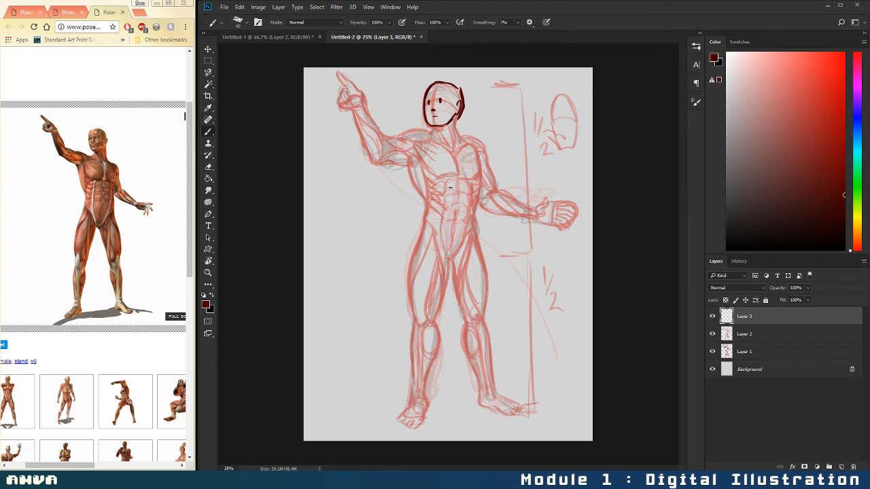
left_click_drag(457, 117, 463, 141)
mouse_move(461, 132)
left_mouse_down()
mouse_move(482, 142)
mouse_move(488, 159)
left_mouse_up()
mouse_move(426, 133)
left_mouse_down()
mouse_move(452, 148)
mouse_move(471, 139)
left_mouse_up()
left_click_drag(438, 127, 455, 148)
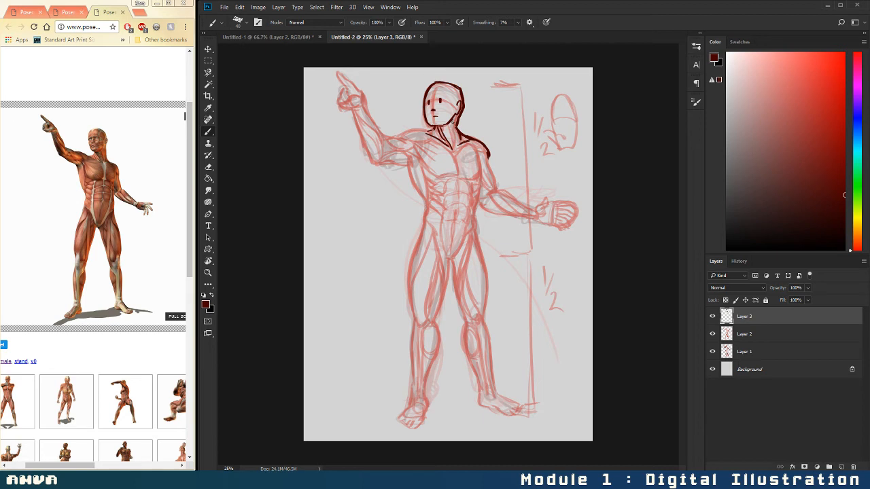
- Ink the neck muscle and chest's armpit edge, and the raised shoulder's top contour, redoing strokes that miss the sketch
left_click_drag(454, 123, 458, 154)
left_click_drag(475, 144, 481, 182)
left_click_drag(430, 130, 382, 135)
left_click_drag(372, 158, 416, 162)
key("ctrl+z")
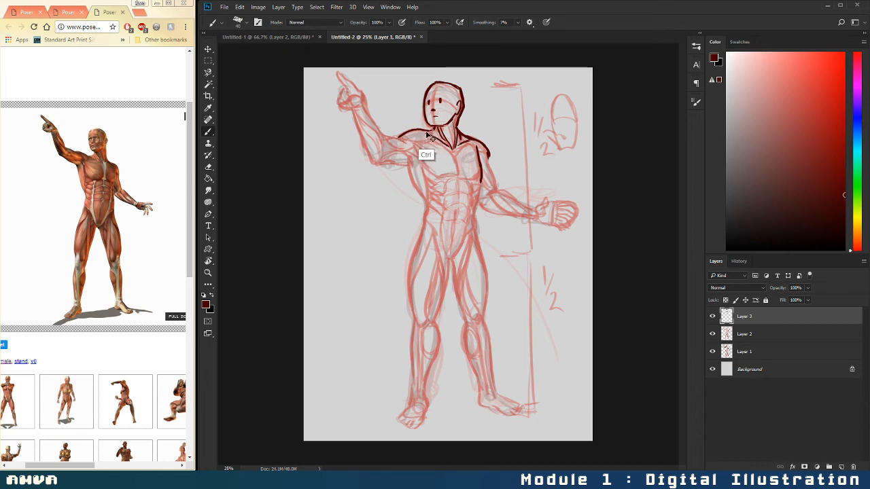
key("ctrl+z")
left_click_drag(426, 129, 406, 134)
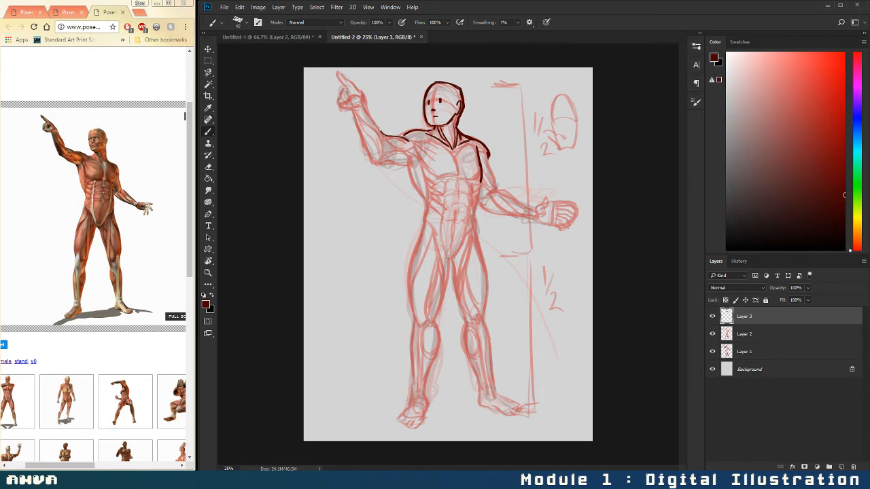
left_click_drag(392, 136, 414, 142)
- Reduce the brush smoothing to 2% and ink the underside of the raised upper arm from elbow to armpit
mouse_move(371, 148)
left_mouse_down()
mouse_move(367, 158)
mouse_move(412, 162)
left_mouse_up()
key("ctrl+z")
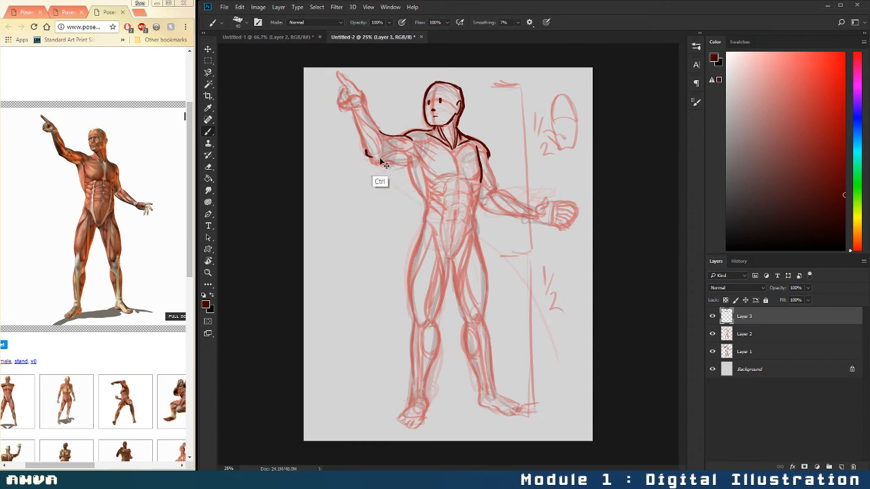
left_click(518, 22)
left_click_drag(519, 32, 517, 34)
left_click_drag(365, 154, 412, 163)
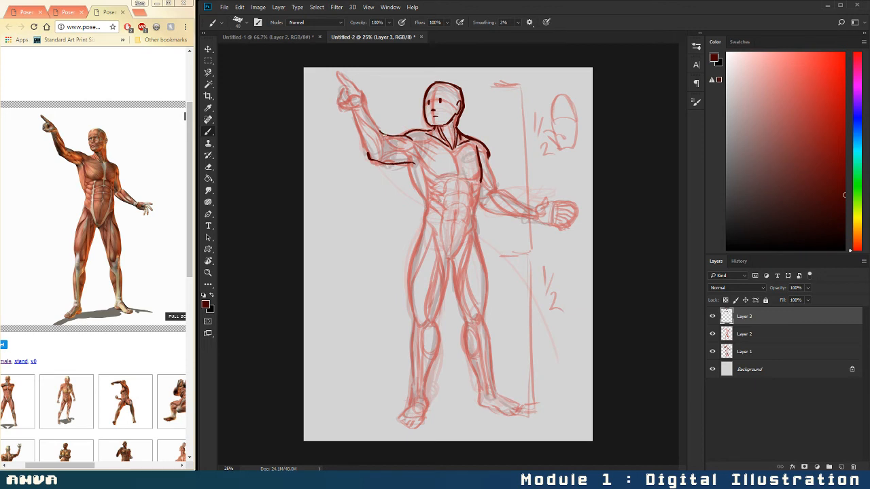
- Ink the collarbones and chest muscle outlines, with fibre strokes at the shoulders and sternum
mouse_move(384, 134)
left_mouse_down()
mouse_move(422, 156)
mouse_move(446, 145)
mouse_move(457, 171)
mouse_move(438, 180)
mouse_move(481, 174)
mouse_move(483, 141)
mouse_move(487, 151)
left_mouse_up()
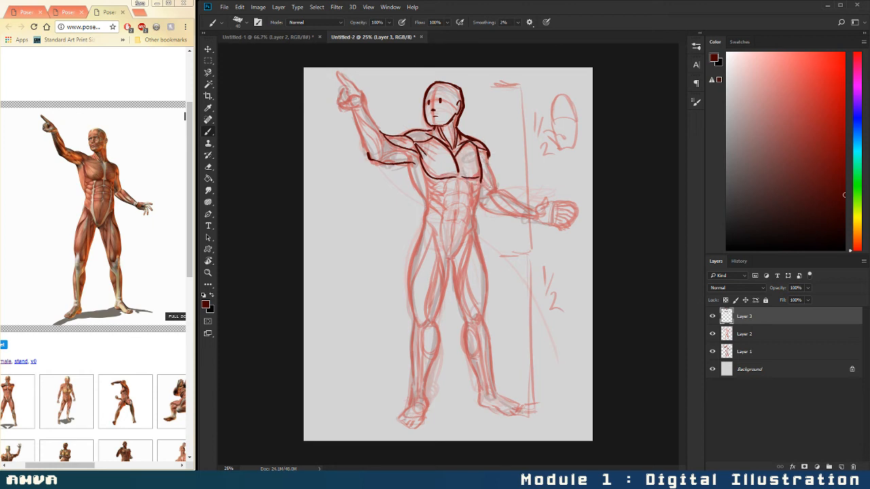
mouse_move(458, 175)
left_mouse_down()
mouse_move(450, 170)
mouse_move(465, 165)
left_mouse_up()
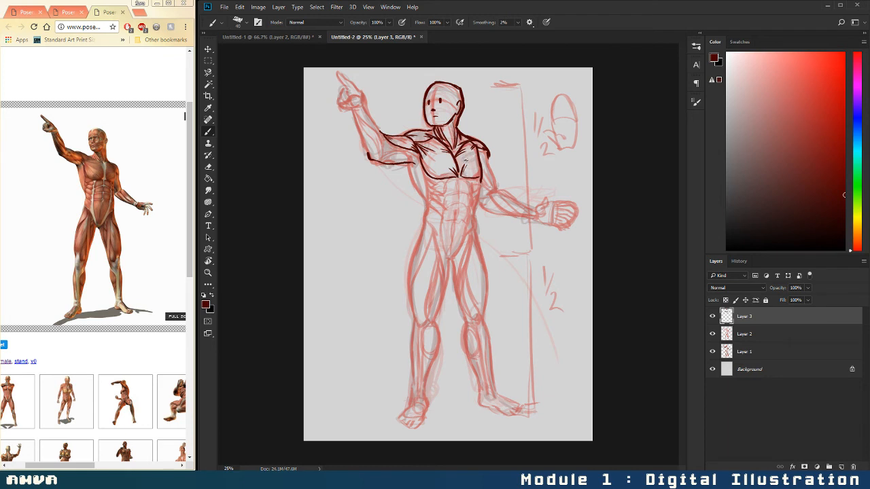
left_click_drag(452, 124, 453, 131)
- Ink both contours of the raised forearm from wrist to elbow, undoing and redrawing the underside edge
left_click_drag(364, 106, 385, 138)
left_click_drag(350, 109, 367, 152)
key("ctrl")
key("ctrl+z")
left_click_drag(353, 110, 382, 156)
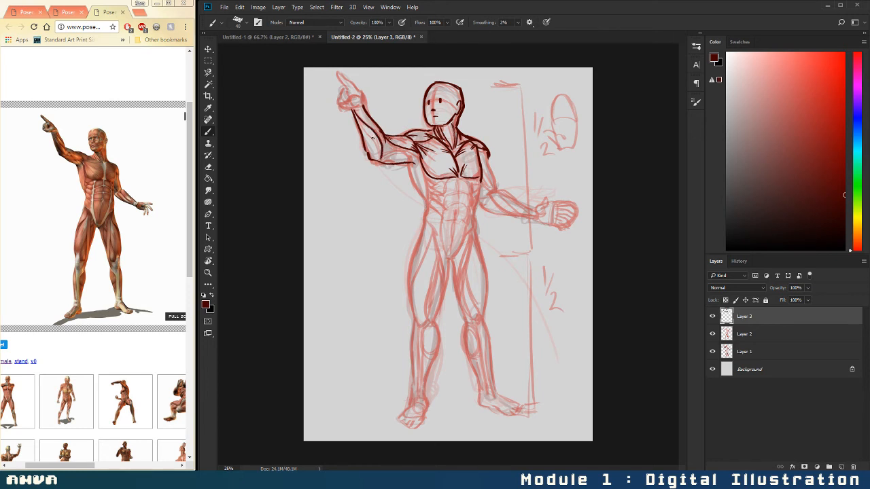
key("ctrl+z")
left_click_drag(353, 110, 380, 155)
- Ink the muscle lines inside the raised arm and the torso's side contour below the armpit
mouse_move(355, 116)
left_mouse_down()
mouse_move(381, 155)
mouse_move(385, 147)
left_mouse_up()
mouse_move(383, 154)
left_mouse_down()
mouse_move(404, 144)
mouse_move(407, 162)
mouse_move(389, 146)
mouse_move(419, 166)
mouse_move(413, 183)
mouse_move(427, 204)
mouse_move(419, 168)
left_mouse_up()
left_click_drag(353, 110, 363, 124)
left_click_drag(383, 155, 378, 142)
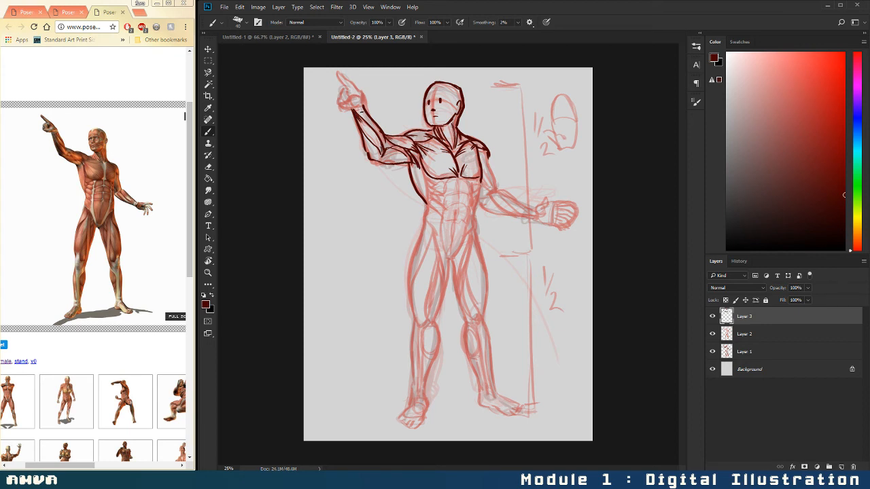
- Add more muscle strokes along the raised arm and ink the pointing hand with its extended index finger
mouse_move(356, 109)
left_mouse_down()
mouse_move(384, 147)
mouse_move(372, 150)
mouse_move(403, 159)
left_mouse_up()
mouse_move(364, 107)
left_mouse_down()
mouse_move(362, 88)
mouse_move(336, 70)
mouse_move(346, 81)
mouse_move(340, 97)
mouse_move(348, 98)
mouse_move(336, 104)
mouse_move(352, 93)
mouse_move(343, 104)
mouse_move(361, 102)
mouse_move(352, 104)
left_mouse_up()
key("ctrl+z")
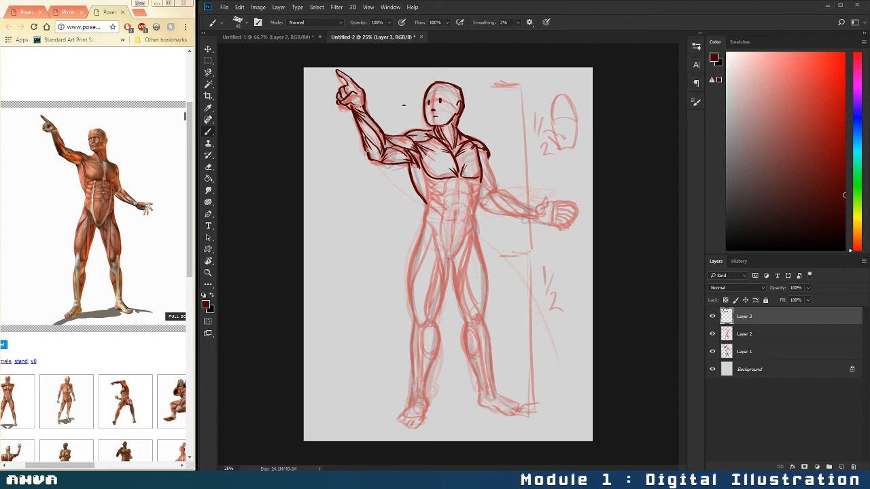
- Ink the lowered arm's contours and muscles from shoulder to wrist, and add strokes along the torso's opposite side
mouse_move(478, 148)
left_mouse_down()
mouse_move(478, 178)
mouse_move(492, 178)
mouse_move(488, 153)
mouse_move(498, 193)
left_mouse_up()
left_click_drag(420, 182, 428, 204)
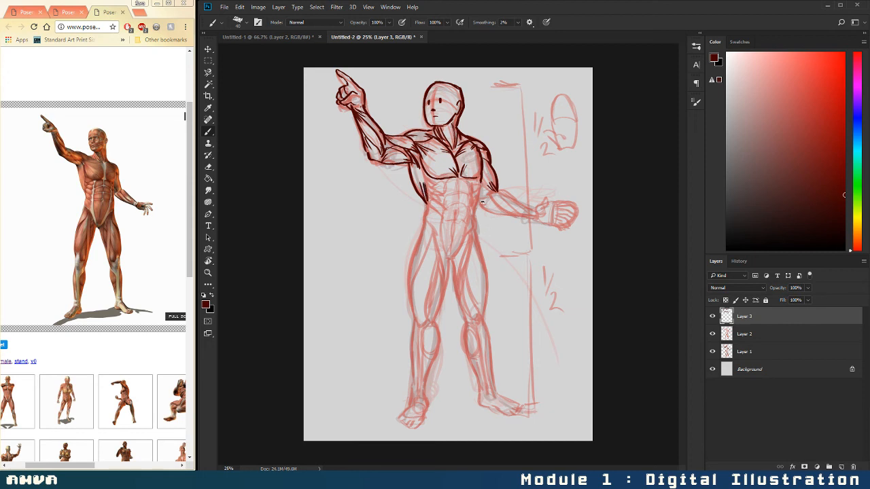
mouse_move(479, 196)
left_mouse_down()
mouse_move(486, 212)
mouse_move(508, 196)
mouse_move(538, 211)
left_mouse_up()
left_click_drag(480, 205, 537, 217)
left_click_drag(498, 193, 537, 216)
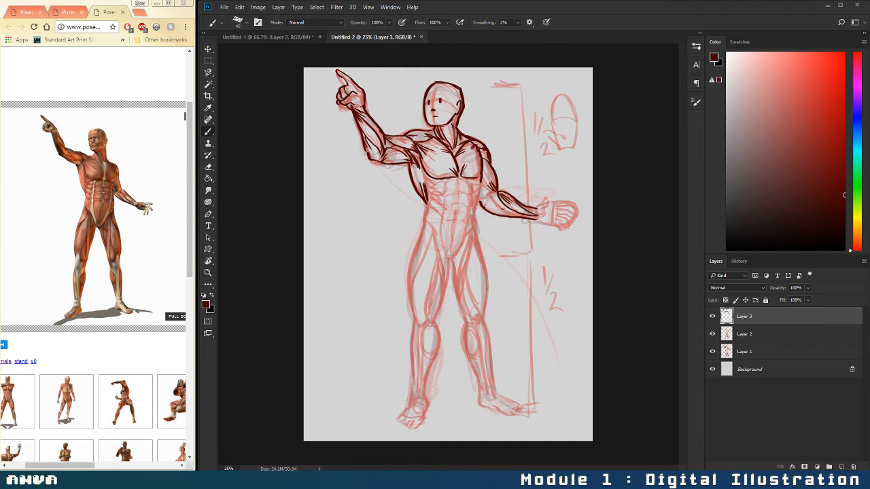
- Ink both sides of the waist and continue the outer contours of both thighs down to the knees
mouse_move(491, 196)
left_mouse_down()
mouse_move(506, 213)
mouse_move(481, 188)
mouse_move(478, 229)
left_mouse_up()
left_click_drag(427, 202, 424, 233)
left_click_drag(414, 261, 412, 323)
left_click_drag(476, 228, 484, 314)
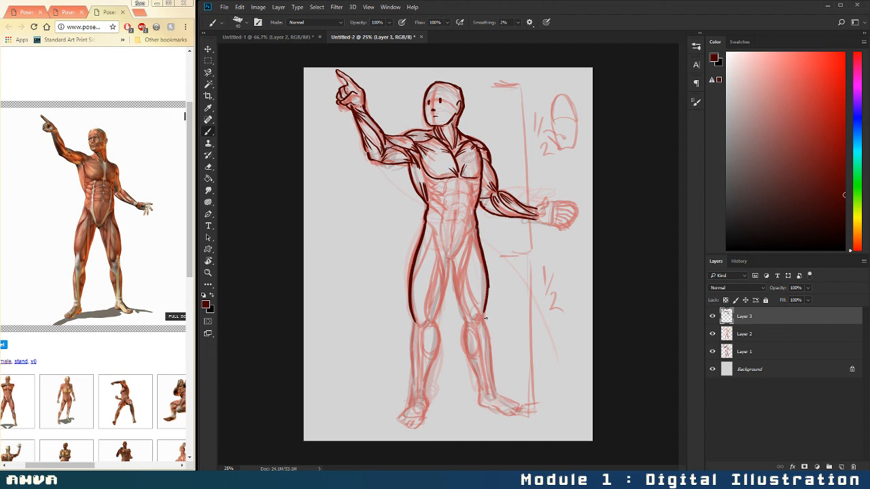
- Rework the face by replacing the eye dots with outlined eyes and small brow marks
left_click_drag(437, 100, 451, 100)
key("ctrl+z")
key("ctrl+z")
left_click(439, 100)
mouse_move(436, 99)
left_mouse_down()
mouse_move(452, 102)
mouse_move(428, 104)
left_mouse_up()
left_click(442, 100)
left_click(432, 102)
- Ink the abdomen's centre line and segmented abdominal muscles below the chest
left_click_drag(460, 180, 452, 241)
mouse_move(459, 178)
left_mouse_down()
mouse_move(446, 188)
mouse_move(450, 196)
left_mouse_up()
mouse_move(459, 186)
left_mouse_down()
mouse_move(472, 193)
mouse_move(458, 192)
mouse_move(459, 207)
mouse_move(445, 208)
mouse_move(471, 208)
left_mouse_up()
mouse_move(464, 201)
left_mouse_down()
mouse_move(469, 208)
mouse_move(446, 222)
left_mouse_up()
mouse_move(444, 221)
left_mouse_down()
mouse_move(458, 214)
mouse_move(471, 224)
mouse_move(452, 223)
left_mouse_up()
mouse_move(465, 215)
left_mouse_down()
mouse_move(469, 225)
mouse_move(446, 221)
mouse_move(465, 219)
left_mouse_up()
mouse_move(465, 214)
left_mouse_down()
mouse_move(467, 222)
mouse_move(454, 193)
mouse_move(469, 191)
left_mouse_up()
- Ink the tapered lower abdomen down to the groin with vertical muscle strokes inside it
left_click_drag(440, 220, 451, 262)
mouse_move(469, 221)
left_mouse_down()
mouse_move(452, 262)
mouse_move(449, 238)
mouse_move(456, 258)
left_mouse_up()
mouse_move(462, 217)
left_mouse_down()
mouse_move(460, 235)
mouse_move(447, 235)
mouse_move(457, 234)
mouse_move(455, 263)
left_mouse_up()
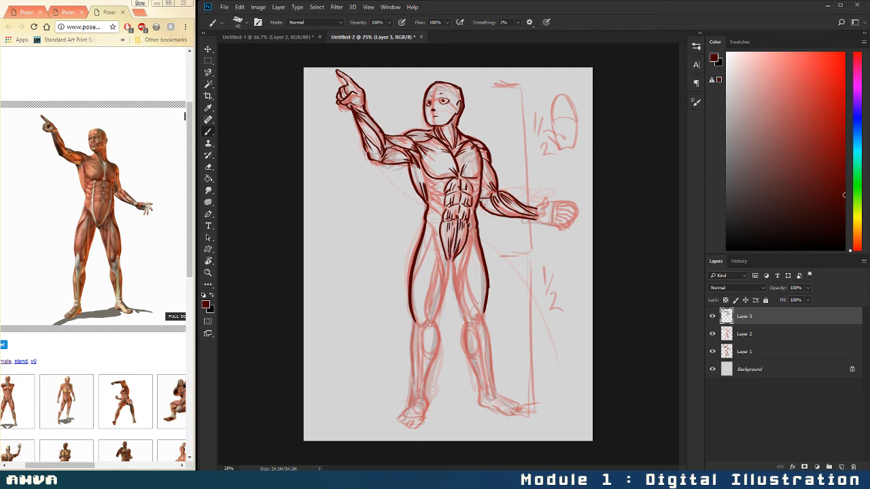
- Ink the rib and oblique muscles beside the abdomen and the hip contour beneath the raised arm
mouse_move(433, 191)
left_mouse_down()
mouse_move(439, 182)
mouse_move(426, 182)
mouse_move(446, 183)
mouse_move(431, 193)
left_mouse_up()
mouse_move(433, 193)
left_mouse_down()
mouse_move(445, 208)
mouse_move(443, 192)
left_mouse_up()
mouse_move(434, 186)
left_mouse_down()
mouse_move(446, 200)
mouse_move(441, 207)
left_mouse_up()
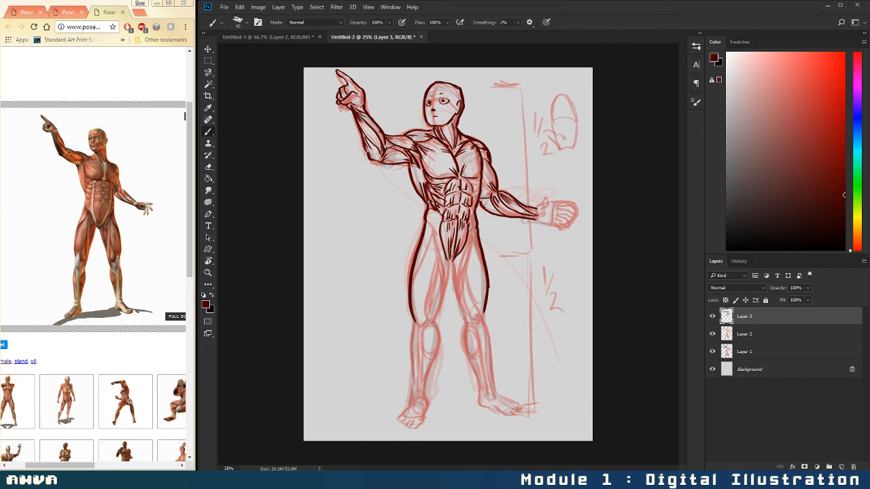
mouse_move(436, 211)
left_mouse_down()
mouse_move(442, 221)
mouse_move(432, 227)
mouse_move(432, 216)
left_mouse_up()
- Ink the inner contour and muscle lines of the thigh beneath the raised arm, from hip to knee
mouse_move(447, 259)
left_mouse_down()
mouse_move(455, 260)
mouse_move(443, 306)
mouse_move(435, 325)
mouse_move(428, 317)
left_mouse_up()
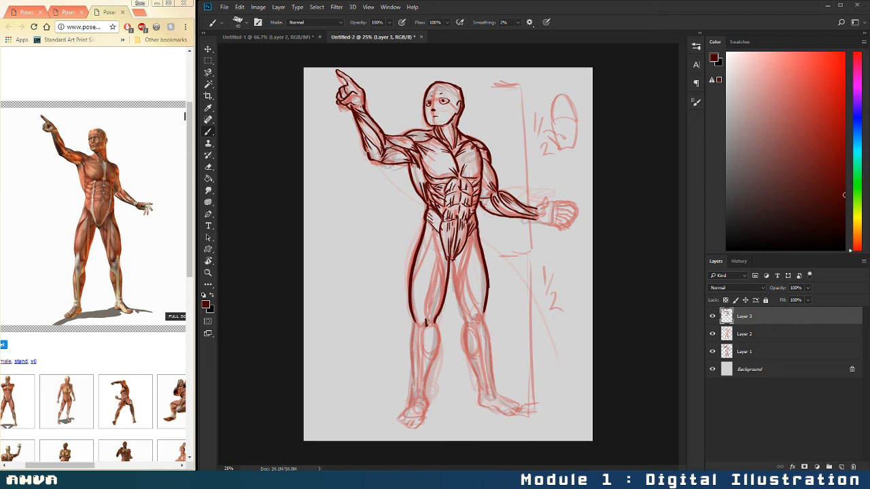
mouse_move(432, 230)
left_mouse_down()
mouse_move(412, 300)
mouse_move(432, 231)
mouse_move(443, 314)
left_mouse_up()
mouse_move(437, 229)
left_mouse_down()
mouse_move(445, 275)
mouse_move(432, 321)
left_mouse_up()
left_click_drag(413, 288, 420, 325)
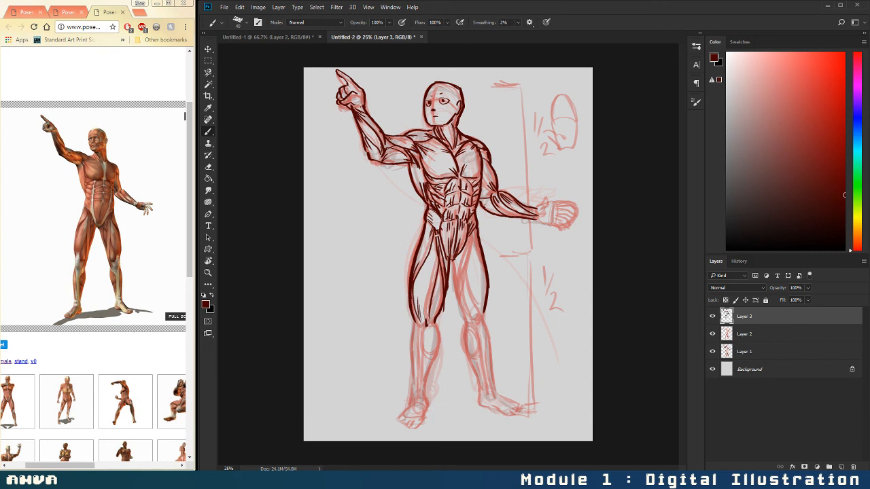
left_click_drag(431, 237, 437, 271)
- Ink the knee, shin and calf muscles, and the foot with toes on the leg beneath the raised arm
left_click_drag(437, 321, 426, 406)
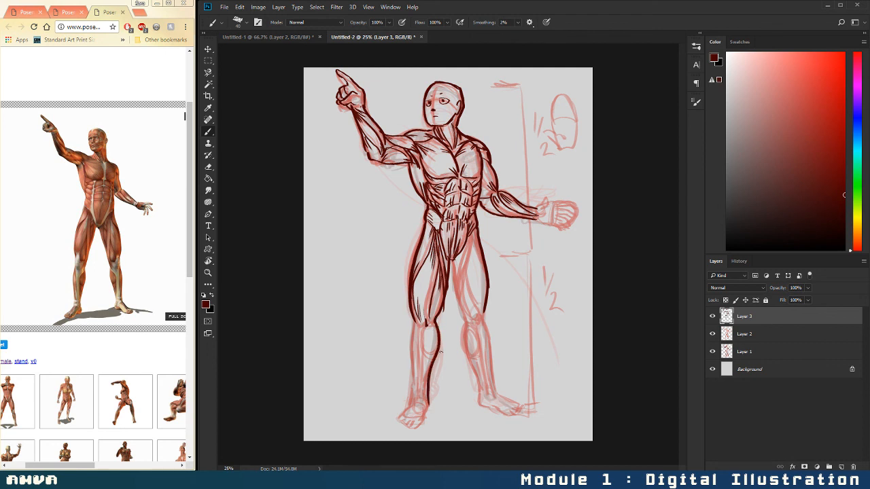
mouse_move(412, 319)
left_mouse_down()
mouse_move(411, 406)
mouse_move(432, 408)
left_mouse_up()
left_click_drag(420, 326, 421, 403)
left_click_drag(421, 365, 420, 405)
left_click_drag(428, 354, 431, 358)
mouse_move(430, 322)
left_mouse_down()
mouse_move(433, 332)
mouse_move(417, 349)
mouse_move(418, 405)
left_mouse_up()
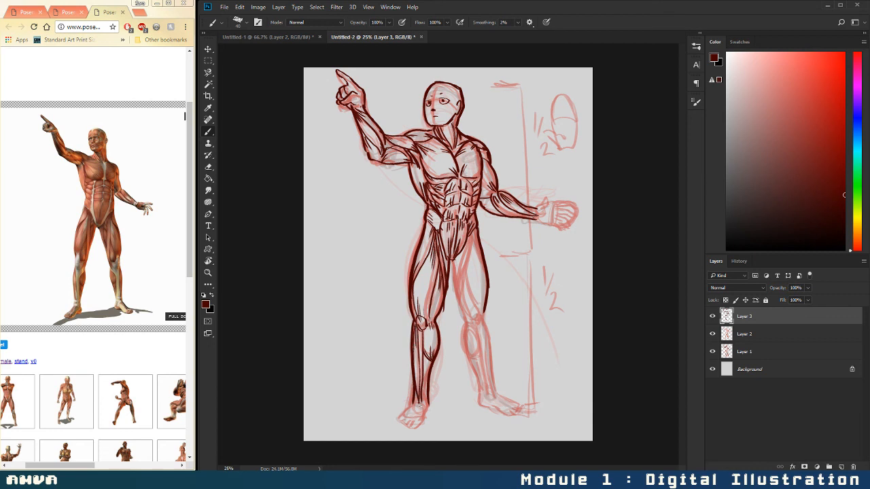
mouse_move(418, 374)
left_mouse_down()
mouse_move(418, 397)
mouse_move(429, 375)
mouse_move(426, 412)
mouse_move(420, 423)
mouse_move(397, 421)
mouse_move(412, 425)
left_mouse_up()
key("ctrl+z")
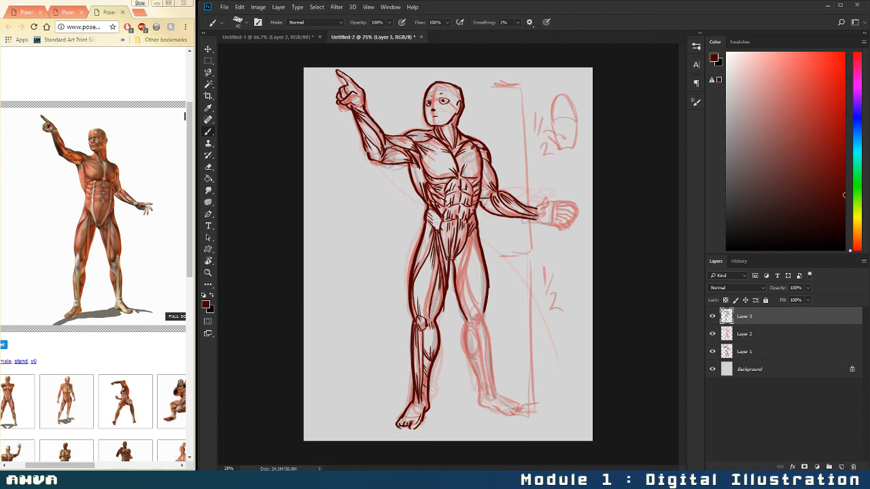
- Ink the inner contour and muscle lines of the thigh beneath the lowered arm
left_click_drag(471, 232, 461, 304)
mouse_move(473, 239)
left_mouse_down()
mouse_move(486, 277)
mouse_move(477, 280)
mouse_move(477, 268)
mouse_move(470, 302)
mouse_move(481, 323)
left_mouse_up()
left_click_drag(477, 284, 481, 311)
left_click_drag(473, 244, 458, 290)
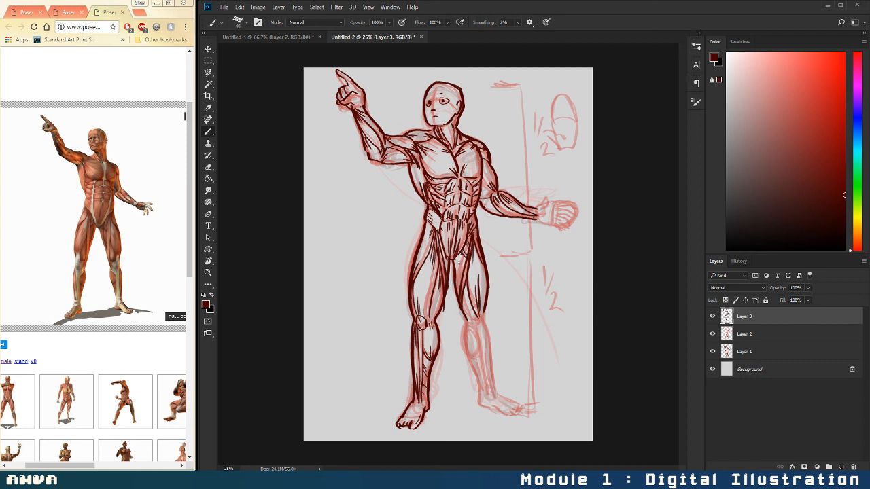
left_click_drag(460, 253, 459, 286)
left_click_drag(475, 235, 480, 257)
- Ink the kneecap, shin and calf muscles, and the foot on the leg beneath the lowered arm
left_click_drag(476, 315, 478, 332)
left_click_drag(484, 307, 492, 391)
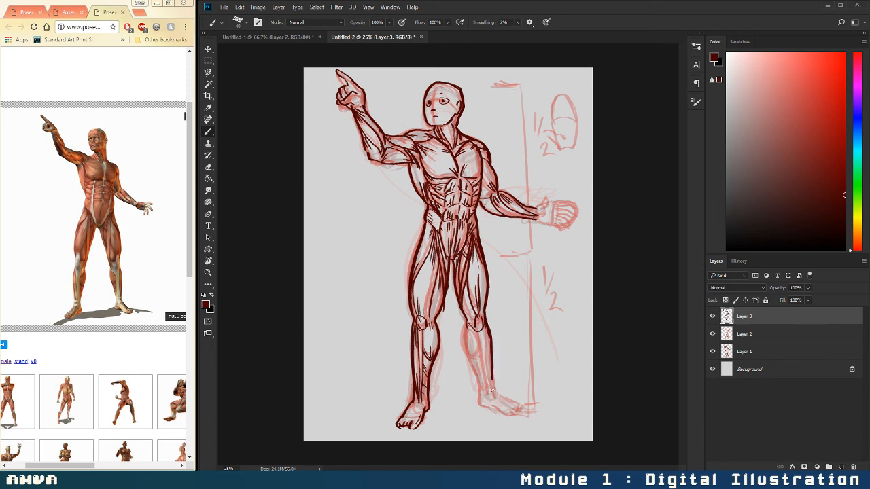
left_click_drag(467, 323, 478, 398)
left_click_drag(475, 336, 491, 399)
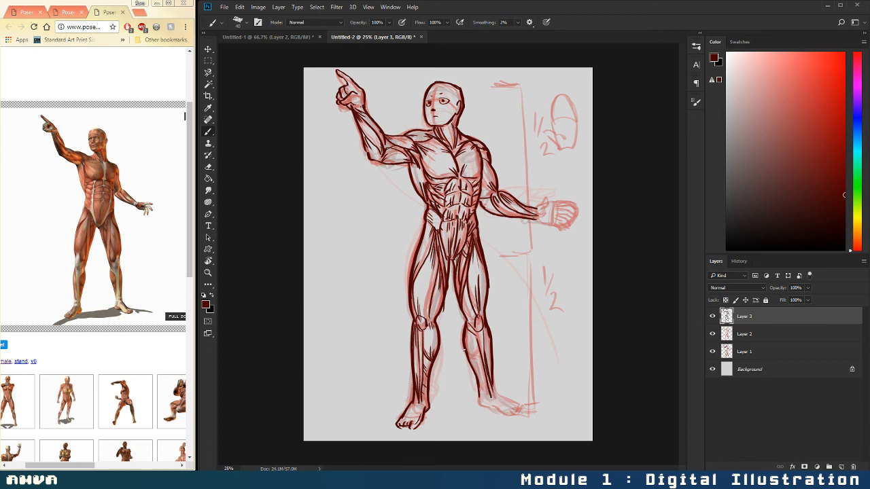
mouse_move(465, 350)
left_mouse_down()
mouse_move(476, 361)
mouse_move(477, 343)
mouse_move(486, 392)
left_mouse_up()
left_click_drag(487, 335, 488, 369)
mouse_move(478, 394)
left_mouse_down()
mouse_move(519, 416)
mouse_move(522, 406)
mouse_move(514, 412)
left_mouse_up()
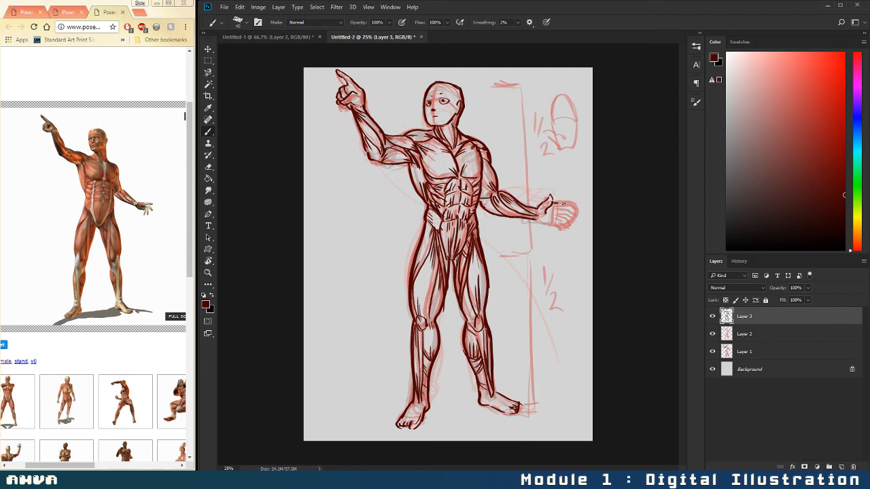
- Ink the fingers and palm of the lowered open hand
mouse_move(558, 199)
left_mouse_down()
mouse_move(577, 207)
mouse_move(572, 220)
left_mouse_up()
mouse_move(563, 219)
left_mouse_down()
mouse_move(576, 229)
mouse_move(563, 225)
left_mouse_up()
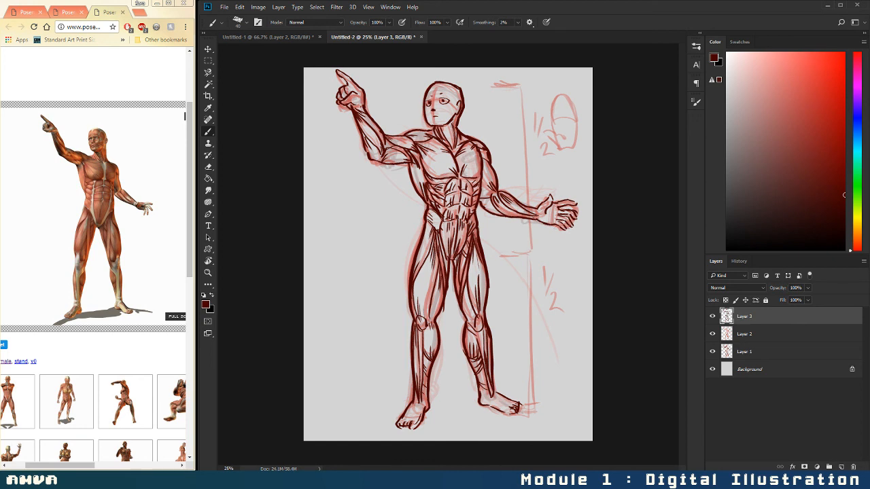